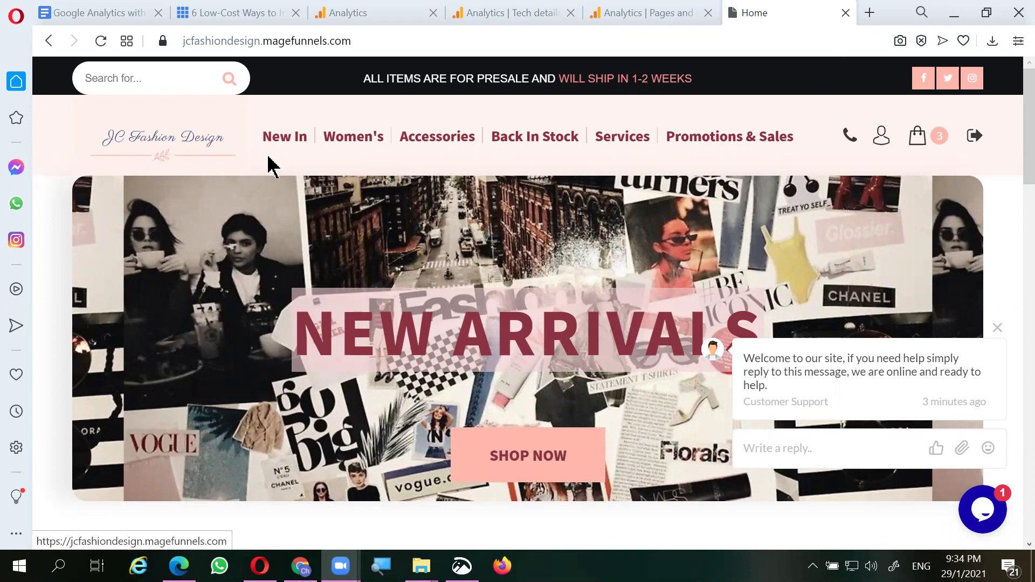
Browse the store's Women's category and open the Short Long Sleeves Blazer product page
click(350, 141)
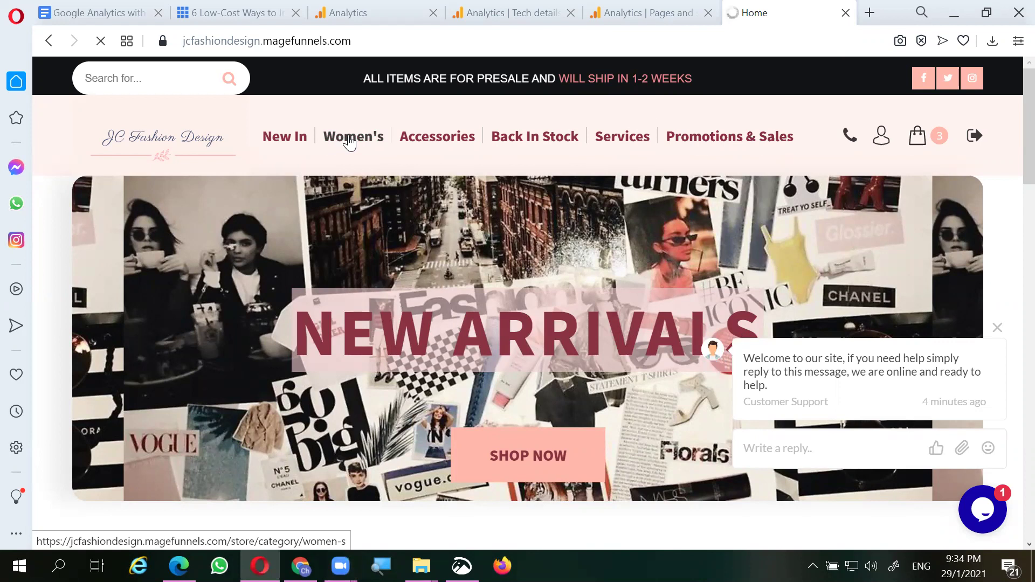
scroll(480, 349, down, 6)
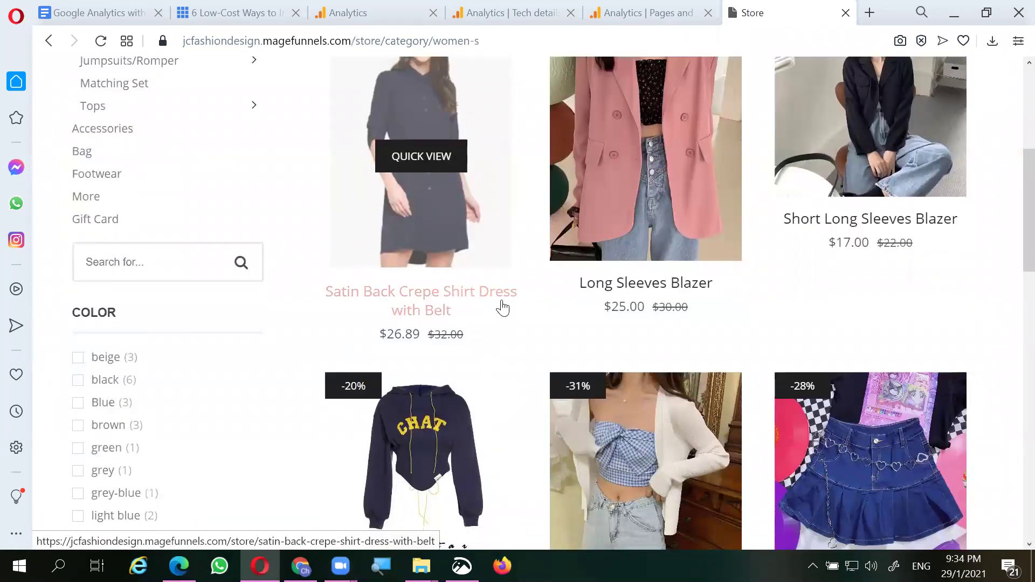
scroll(771, 313, up, 3)
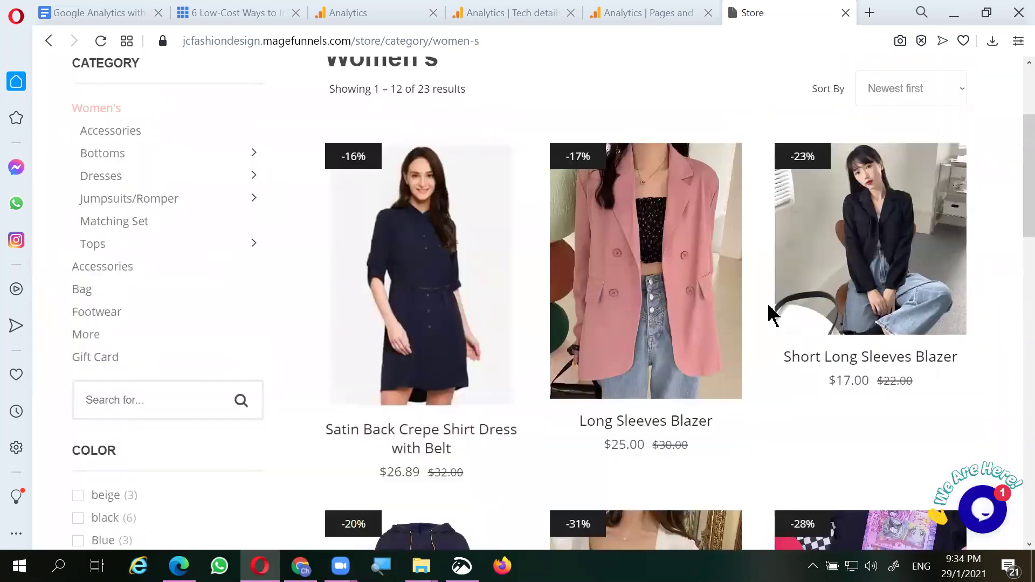
scroll(770, 308, up, 4)
scroll(765, 308, down, 5)
click(660, 282)
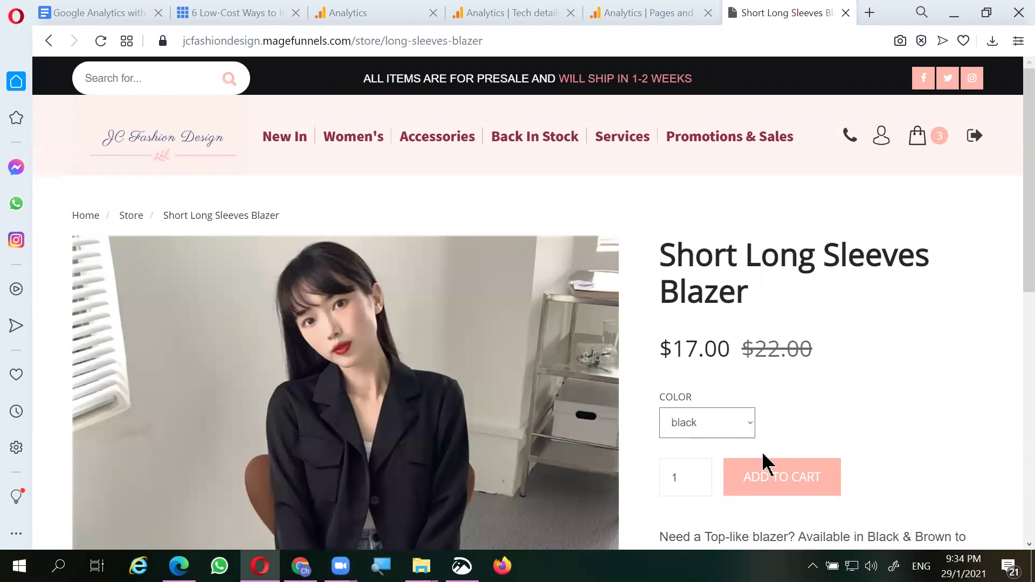
Add two black Short Long Sleeves Blazers to the shopping cart
click(684, 478)
text(2)
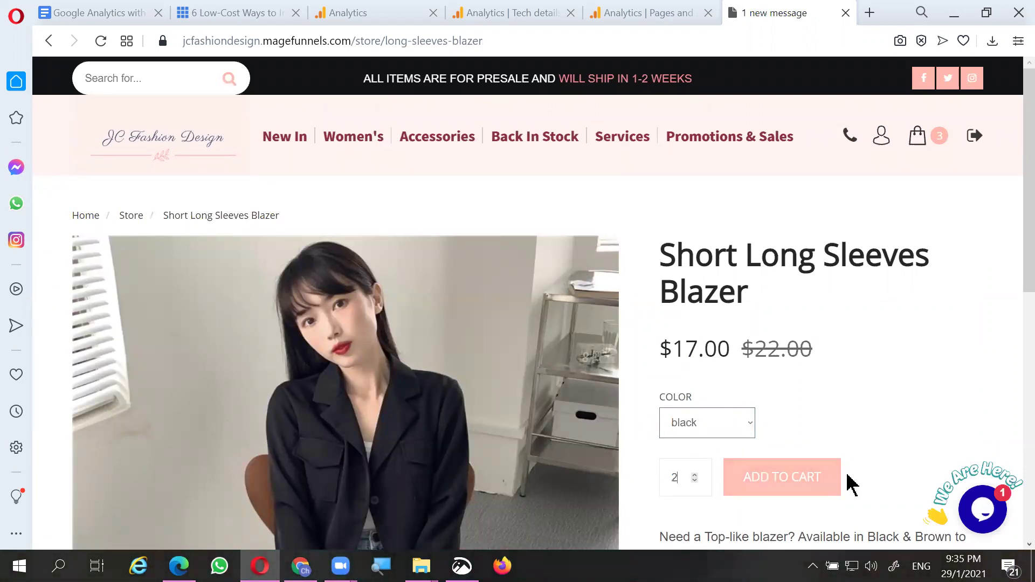
click(789, 475)
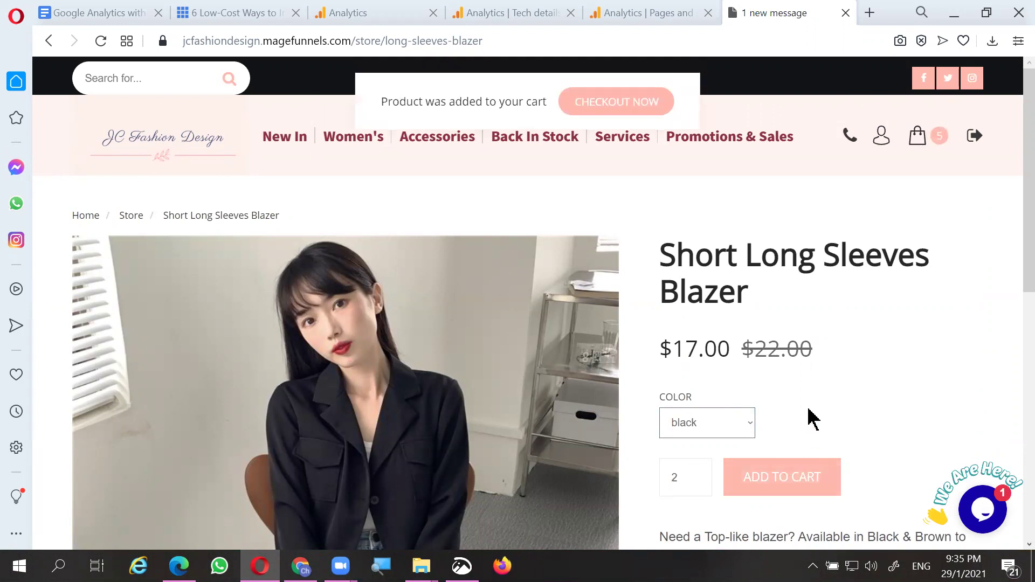
Proceed through the shopping cart to checkout and review the customer information form and order summary
scroll(804, 415, down, 3)
scroll(667, 220, down, 1)
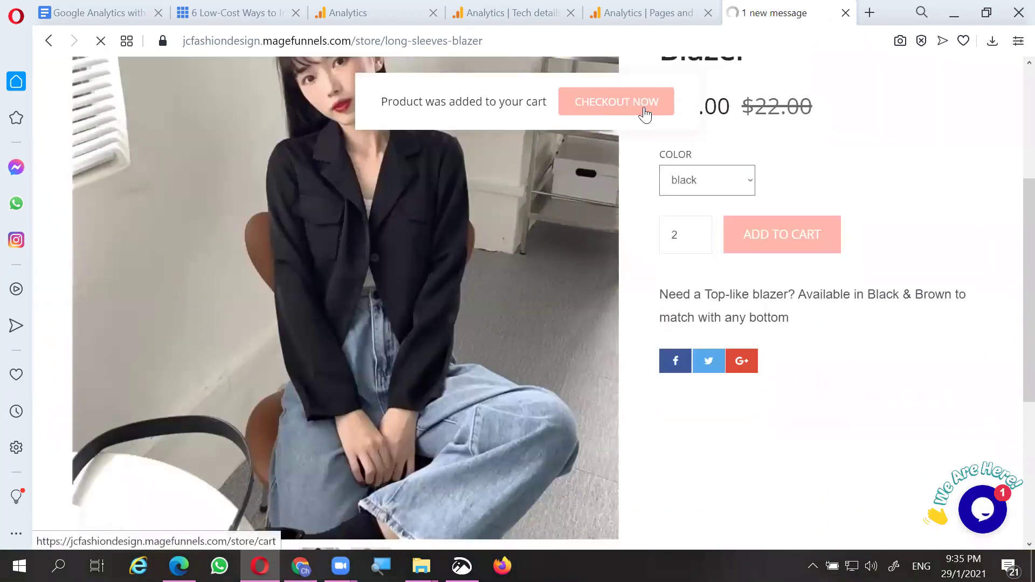
click(644, 113)
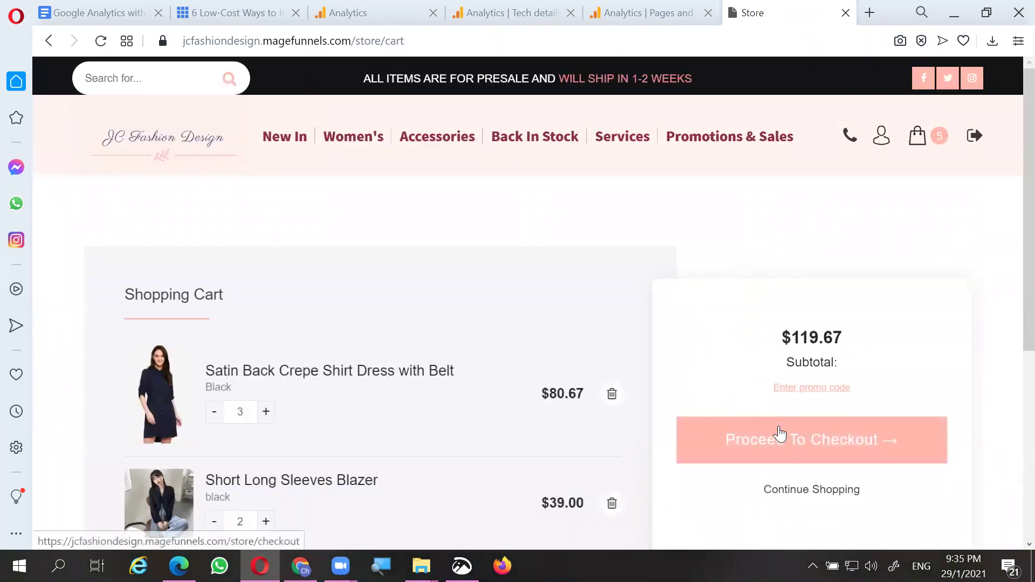
click(780, 434)
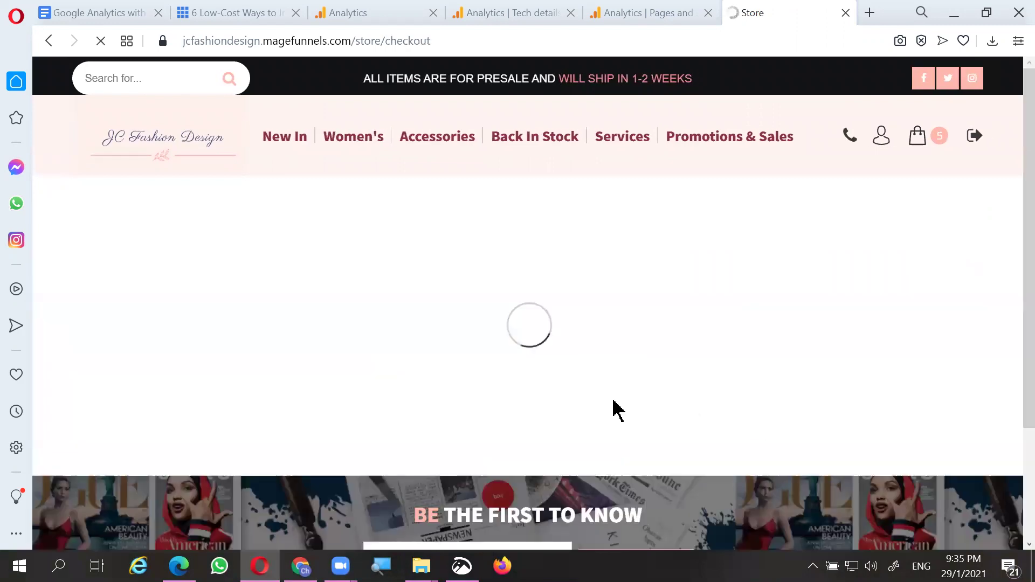
scroll(542, 350, down, 3)
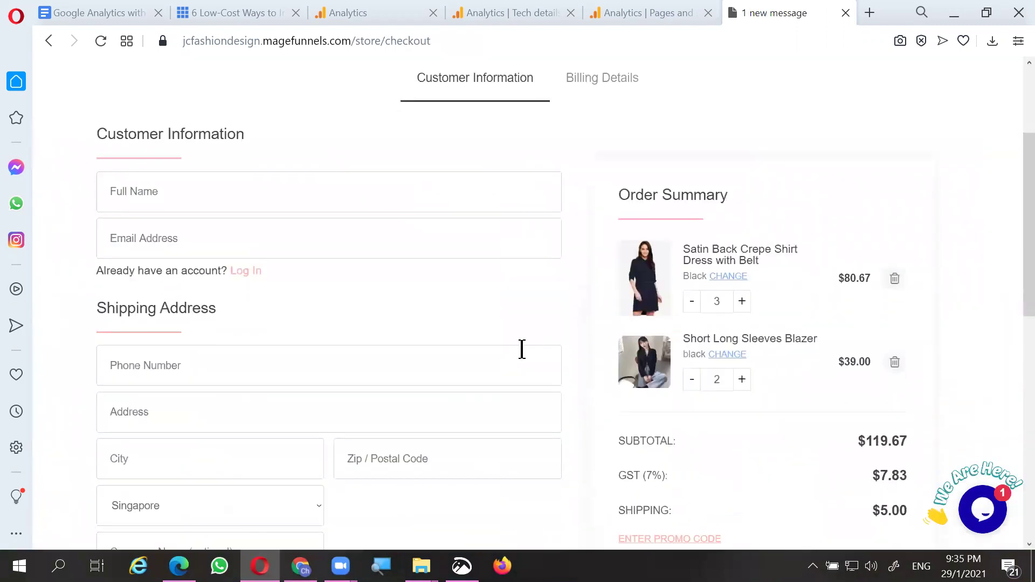
scroll(421, 384, down, 3)
scroll(420, 383, up, 7)
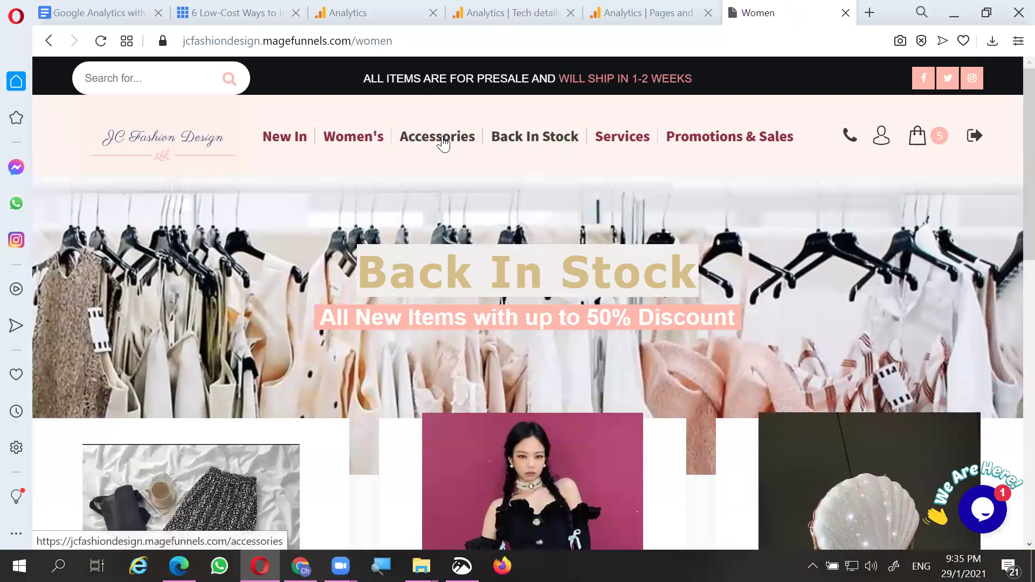
Look through the products on the store's Accessories page
scroll(631, 347, down, 5)
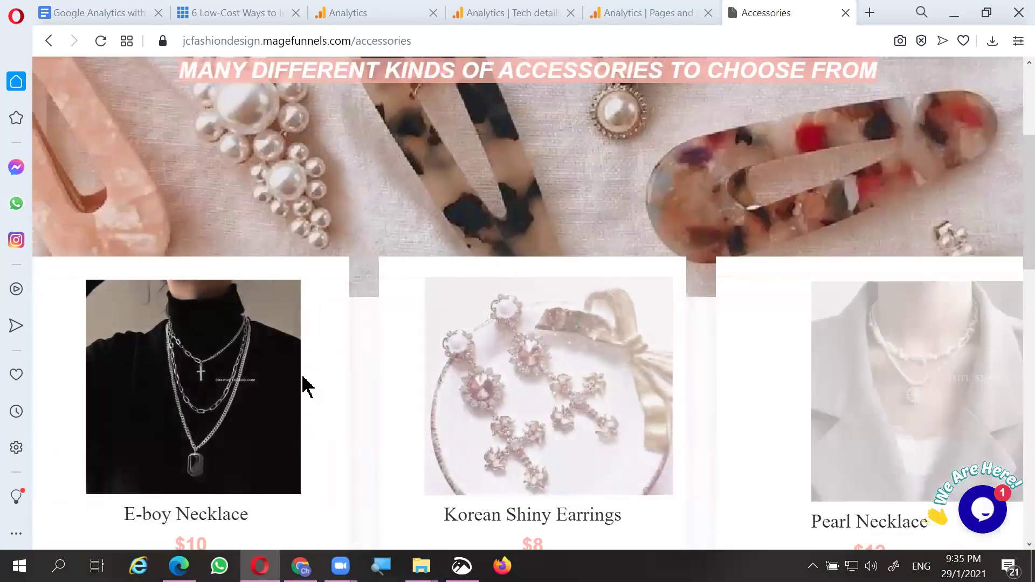
scroll(271, 424, down, 1)
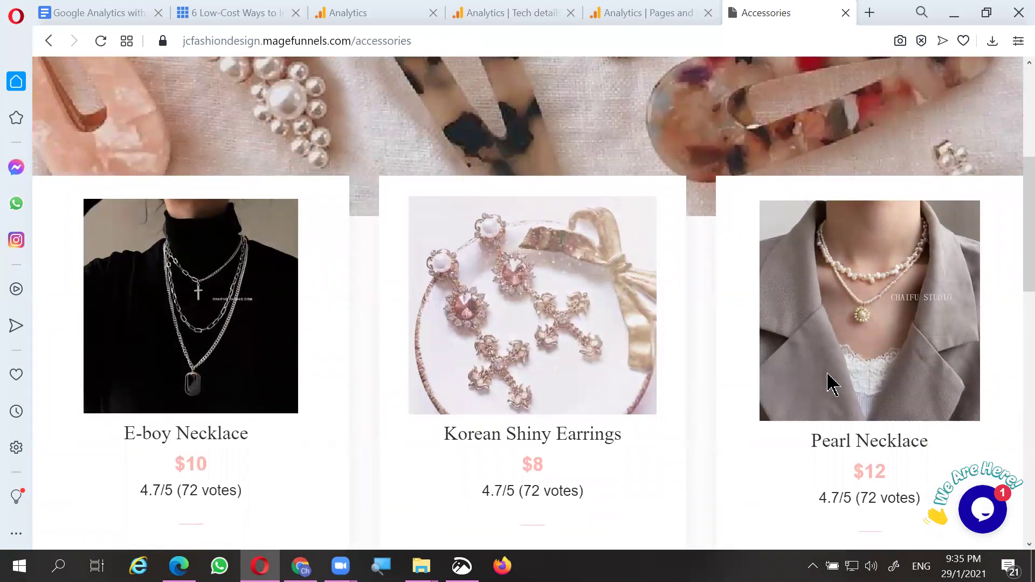
scroll(619, 151, up, 5)
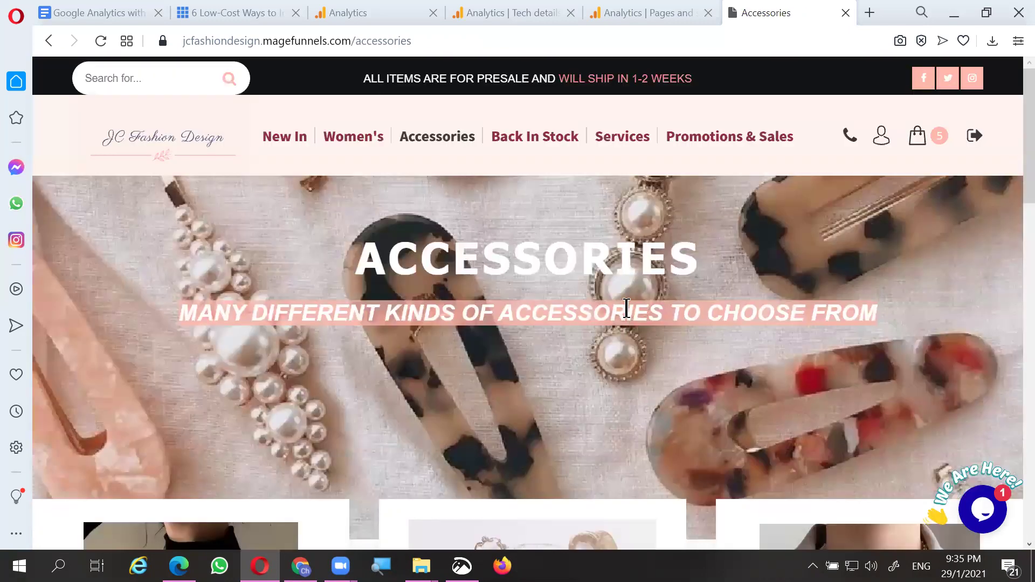
Try to book a styling appointment for February 12, 2021 at 21:00 with the name and email fields left empty
click(608, 143)
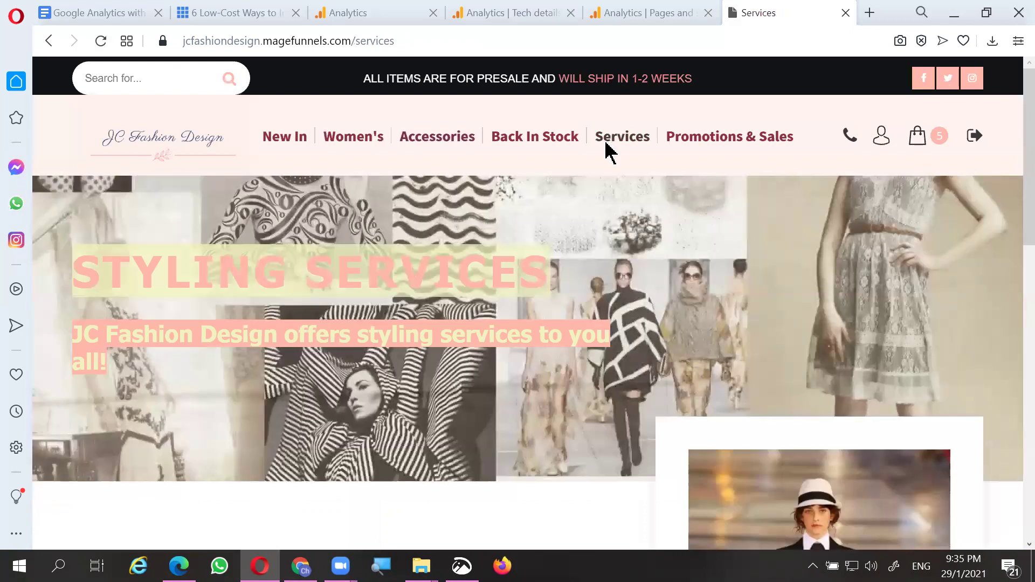
scroll(476, 351, down, 9)
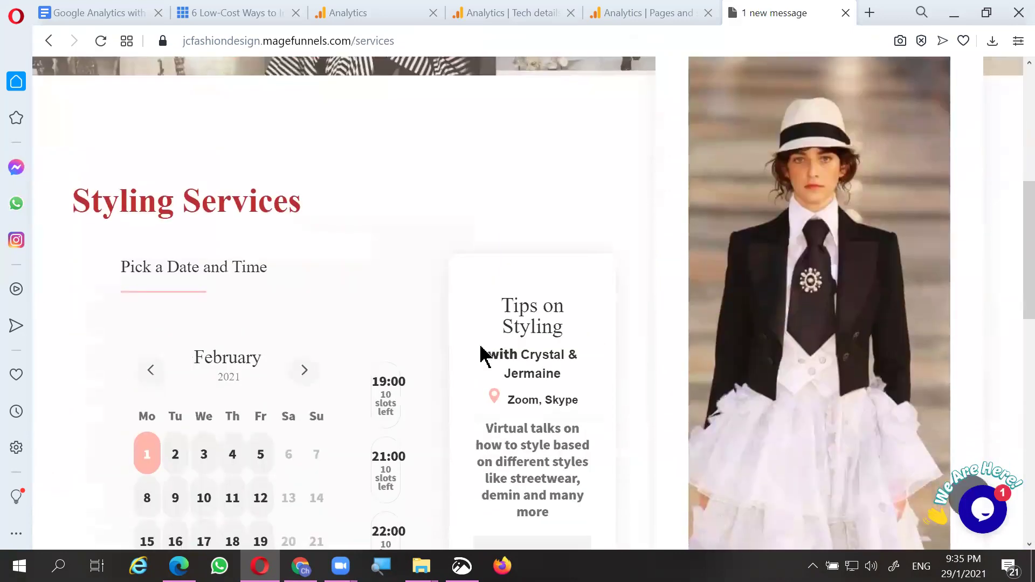
click(263, 424)
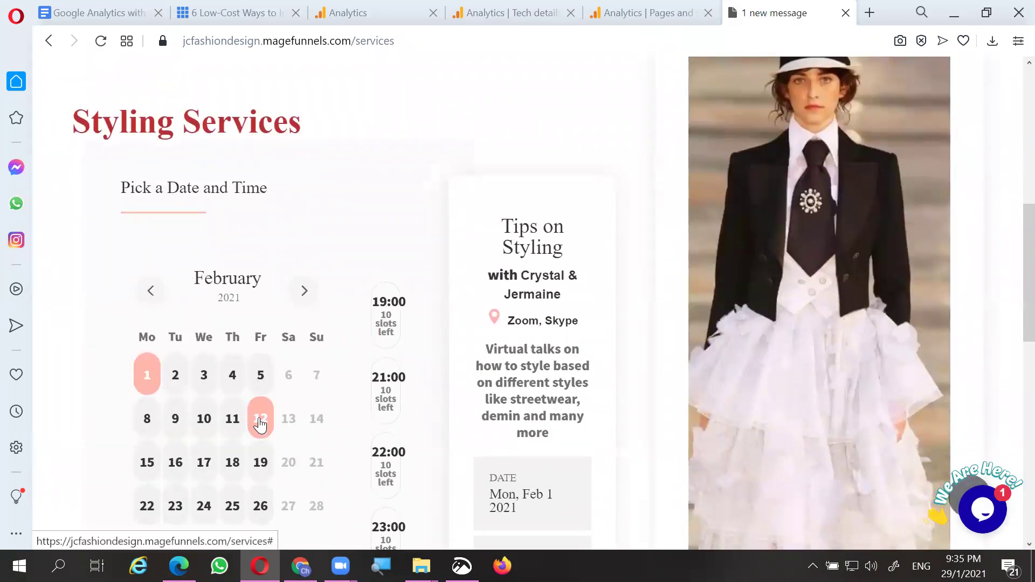
click(378, 402)
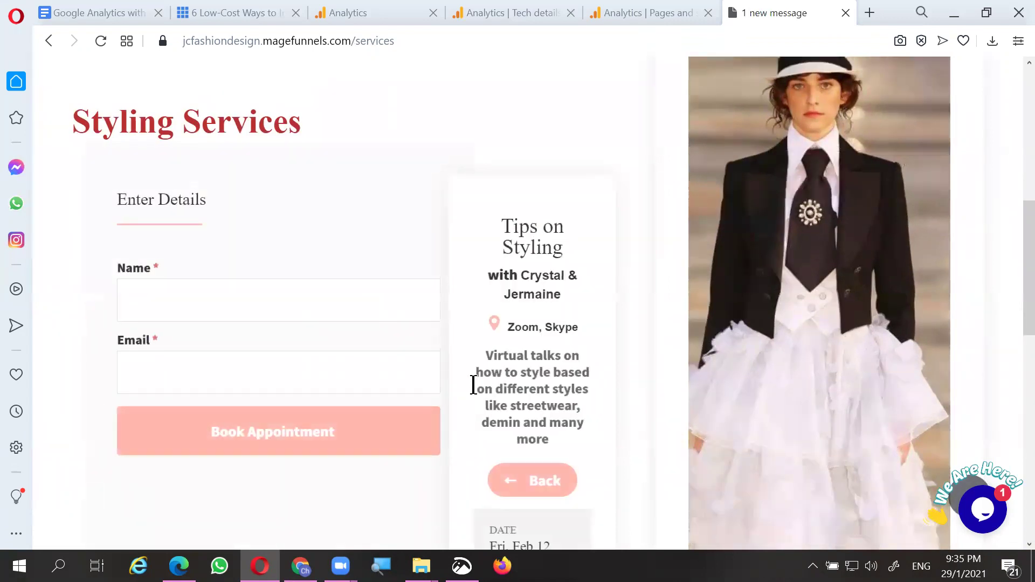
click(314, 444)
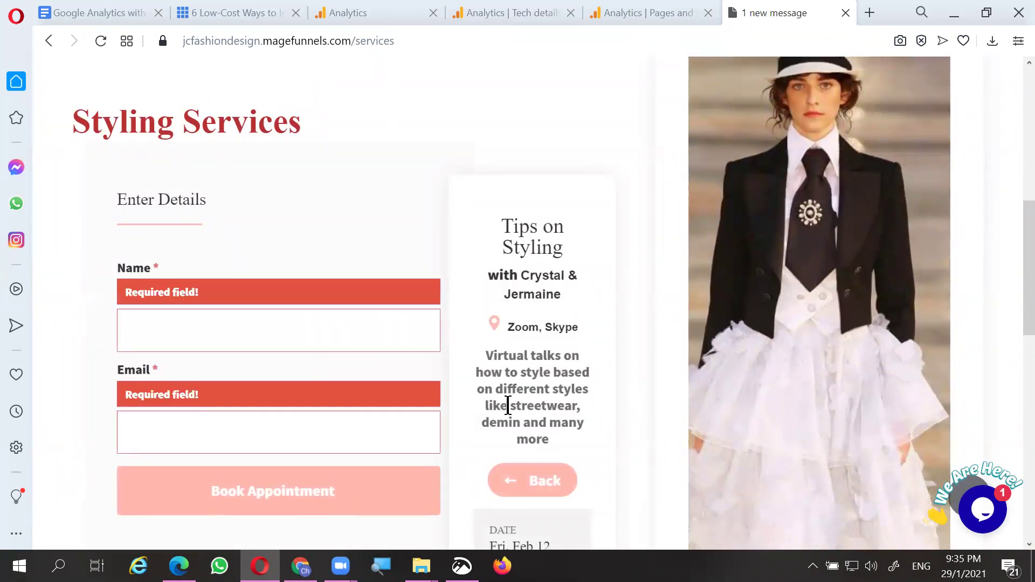
View the store's Promotions & Sales page
scroll(538, 420, up, 9)
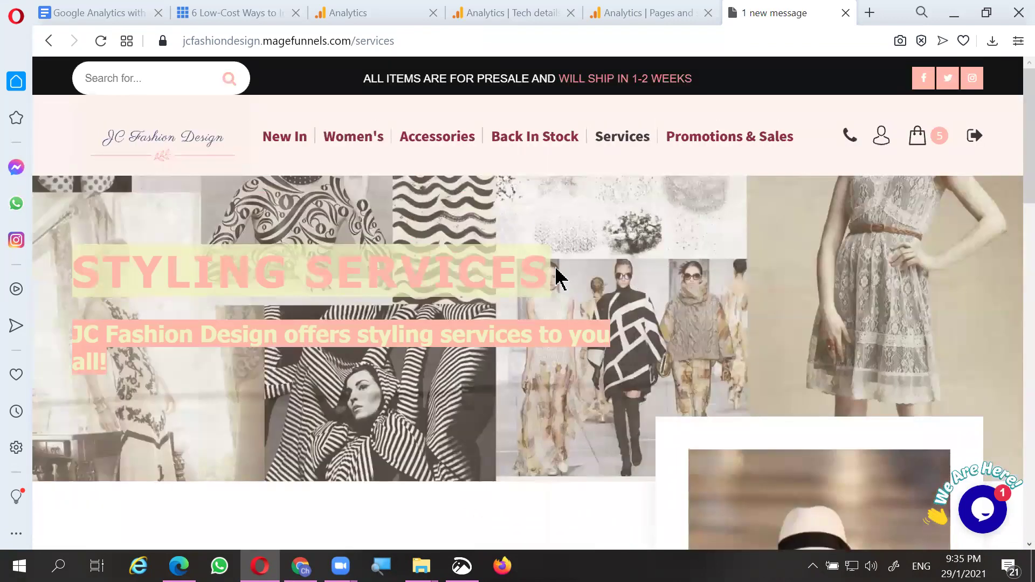
click(744, 141)
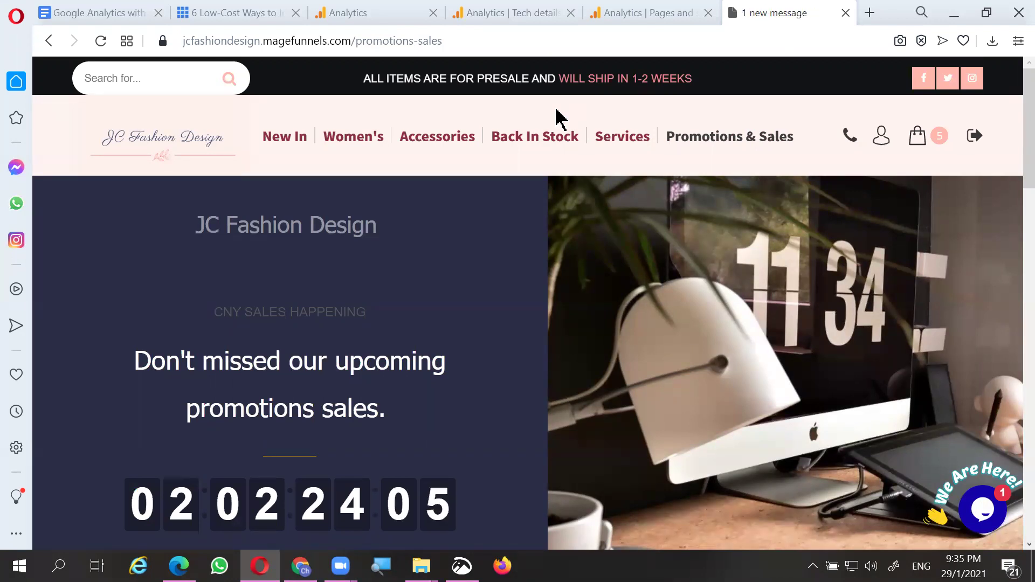
Switch to Google Analytics and open the Home report of the Sales property
click(641, 14)
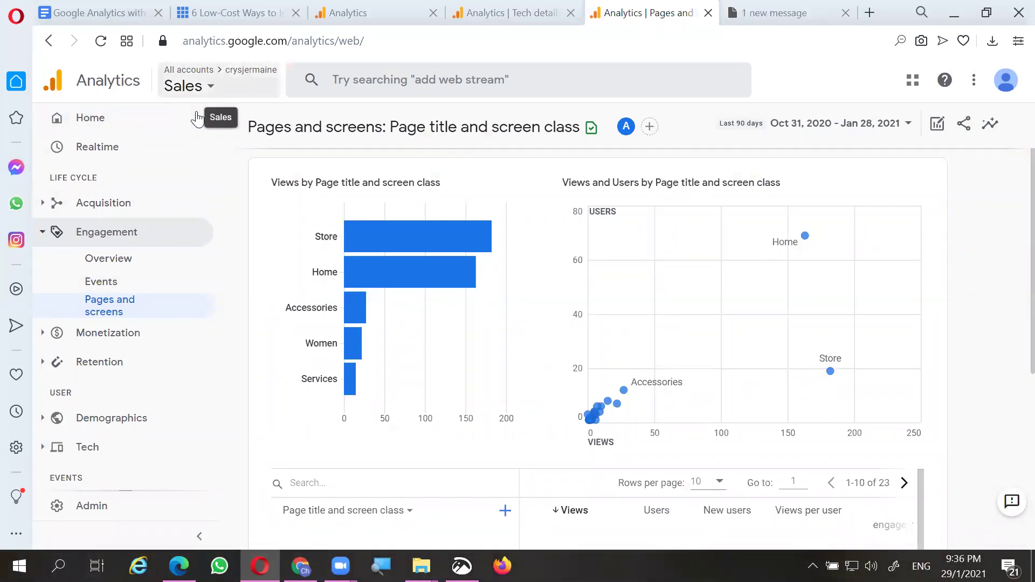
click(760, 13)
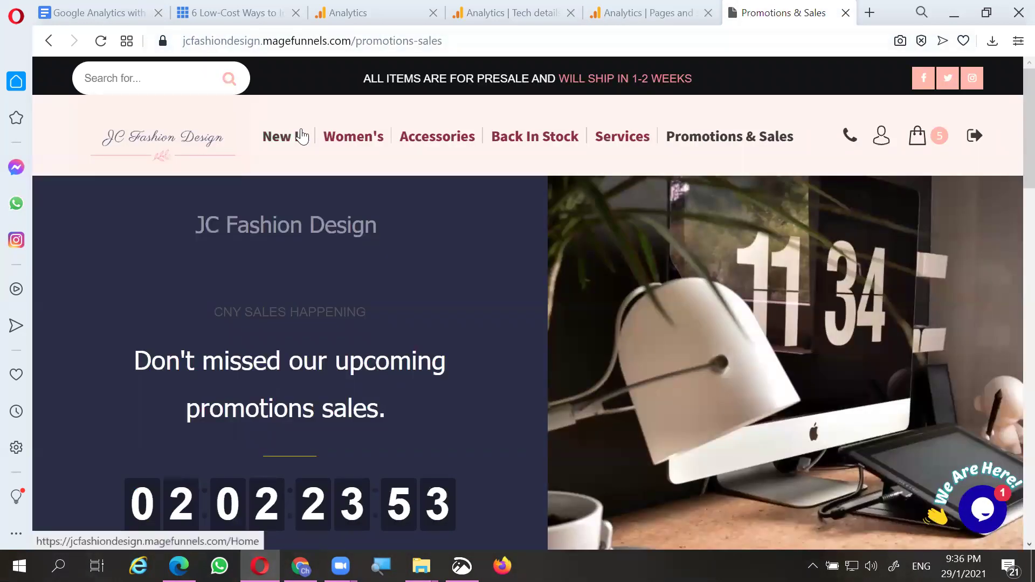
click(670, 13)
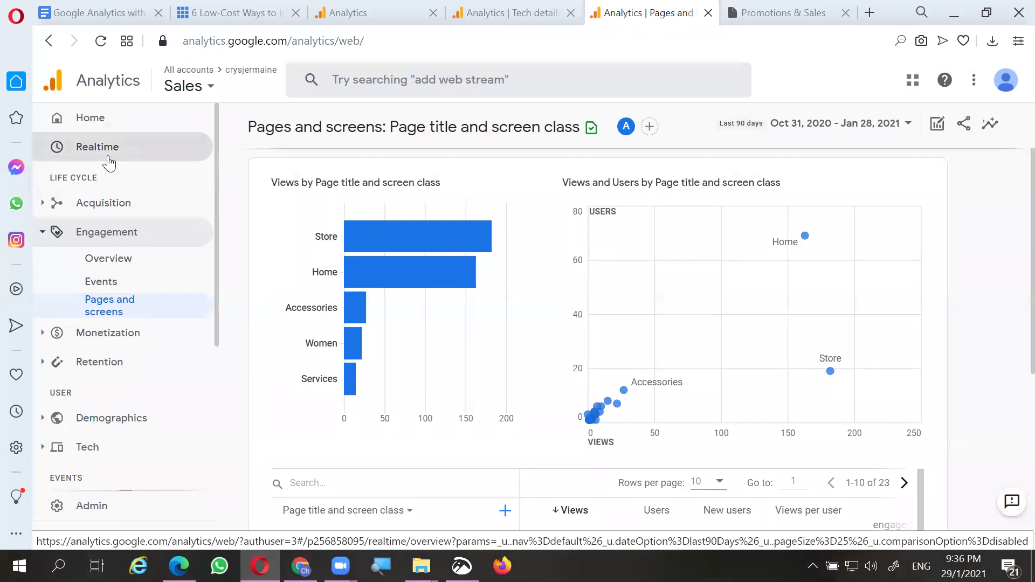
click(87, 123)
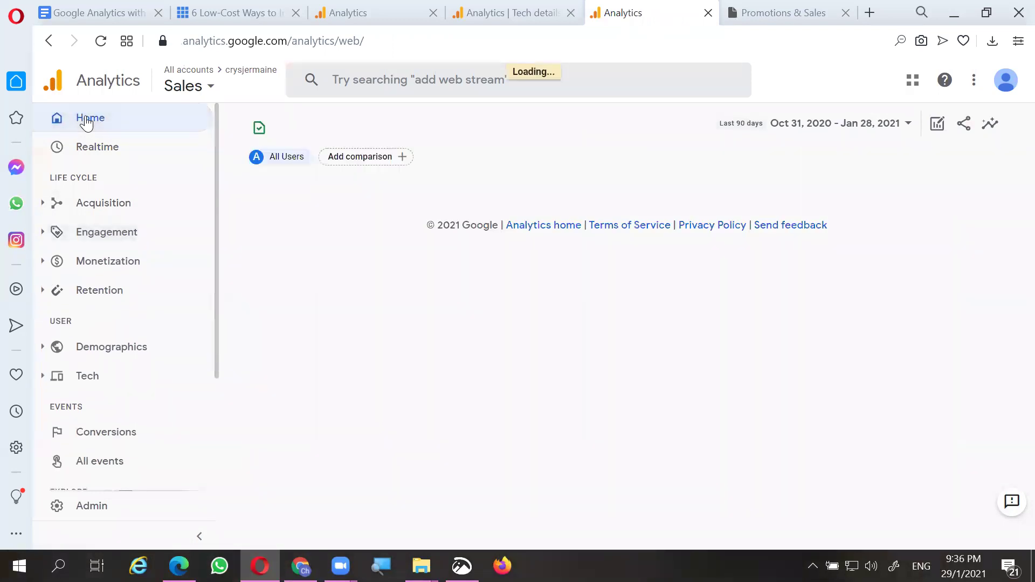
Check the available Analytics accounts and properties and the Google Marketing Platform home page, ending back on the Home report
click(206, 97)
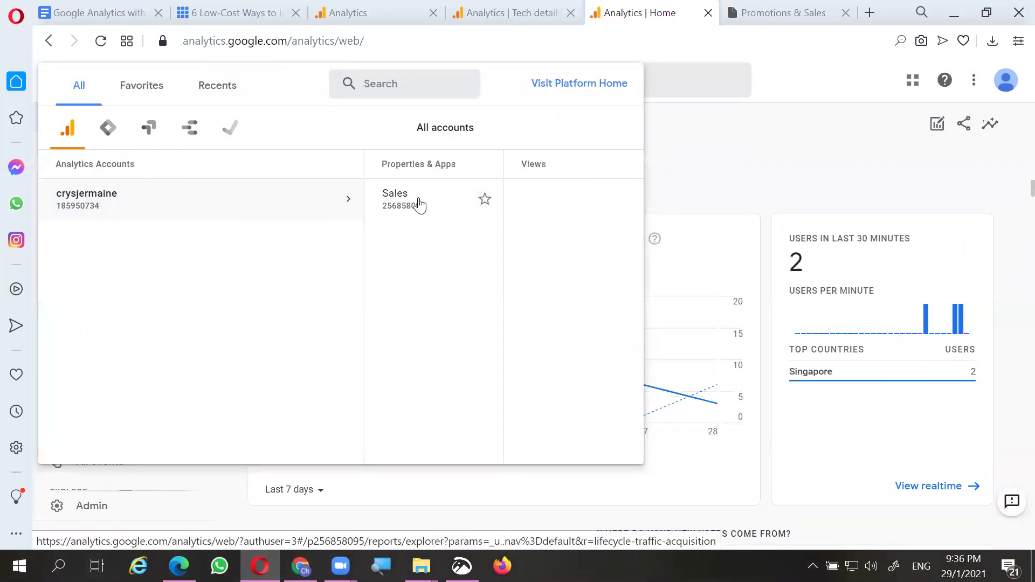
mouse_move(401, 200)
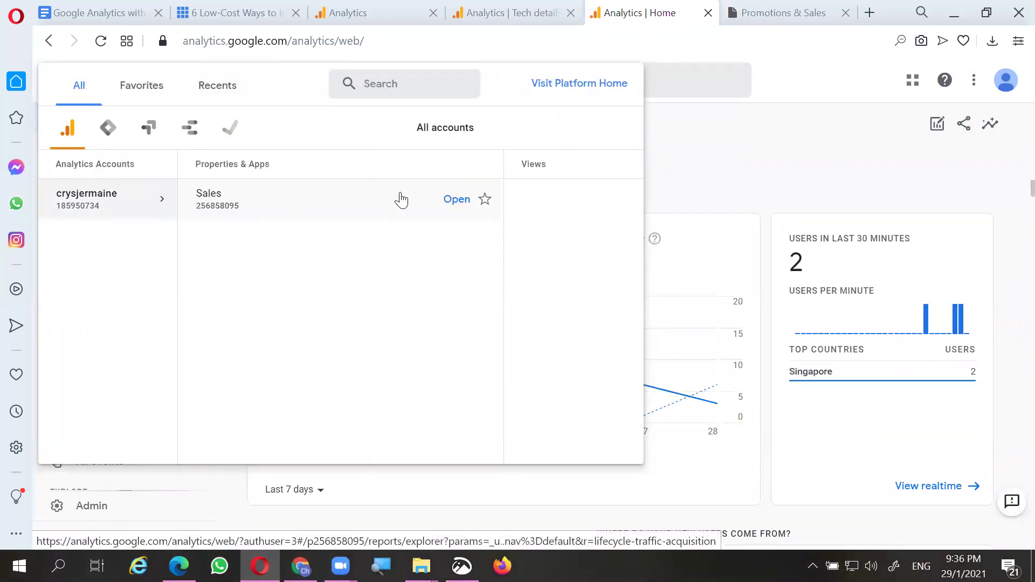
click(569, 114)
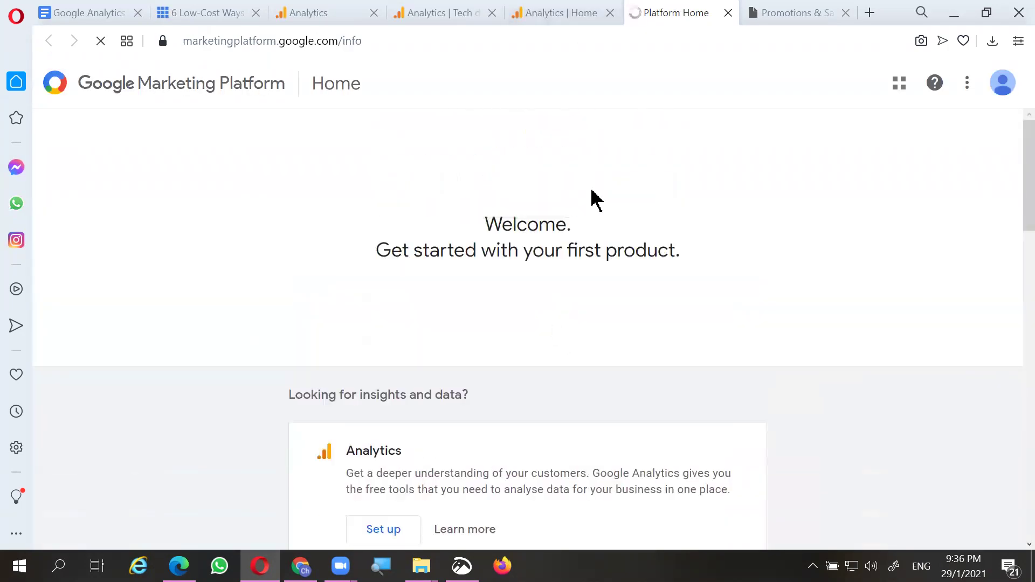
click(585, 18)
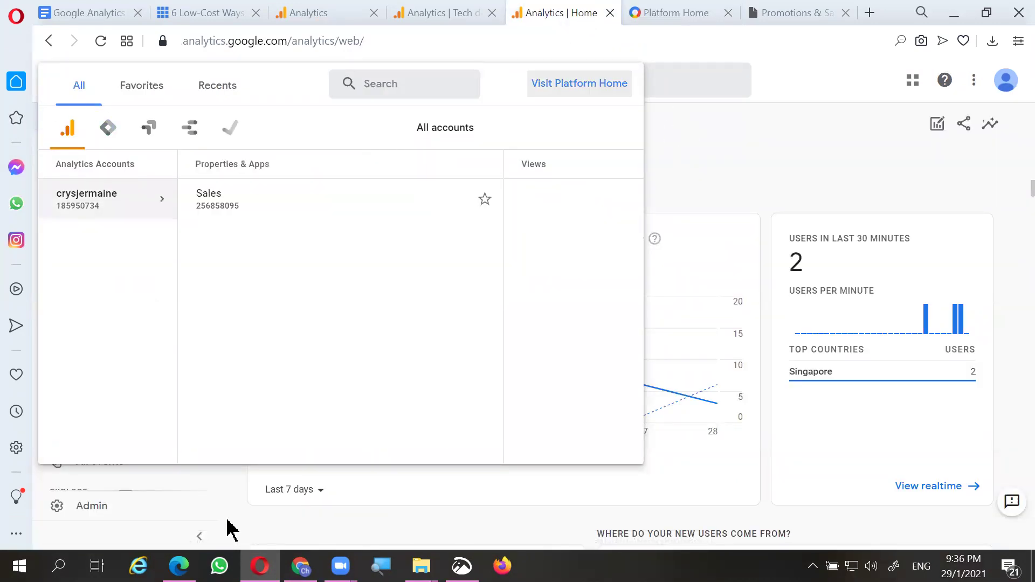
click(226, 486)
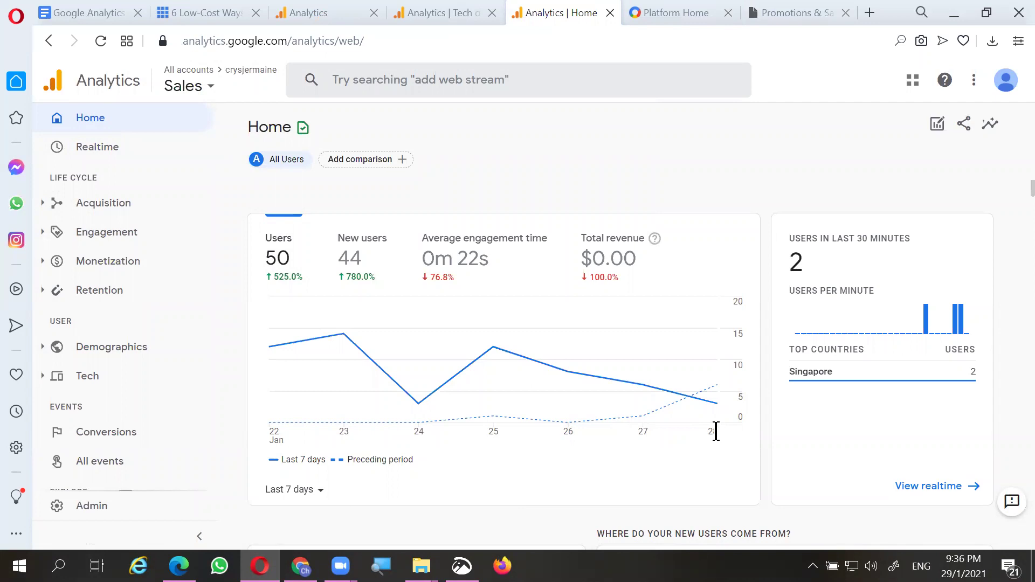
Set the Home users chart's date range to Last 28 days and inspect its trend line
click(320, 493)
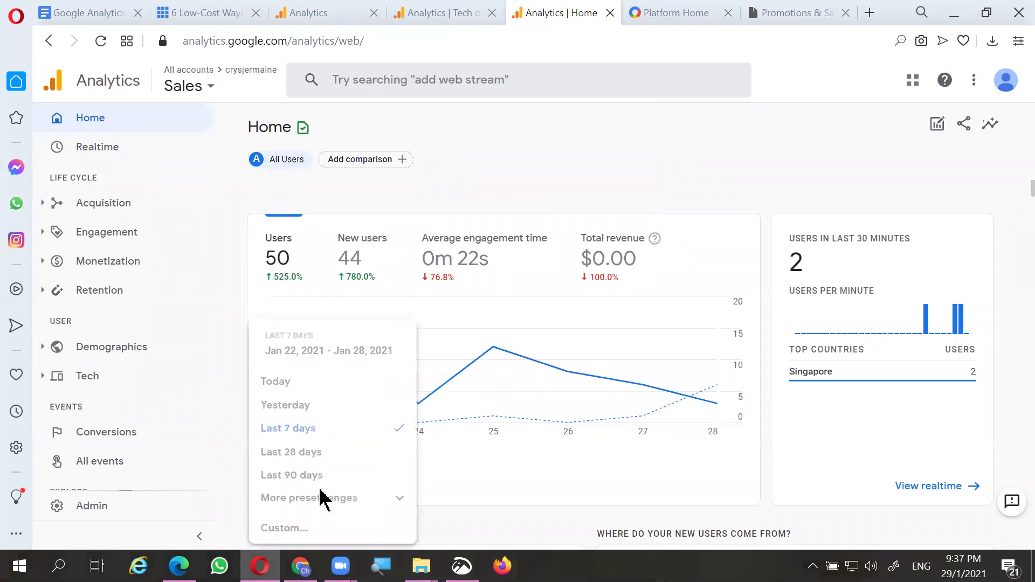
click(319, 453)
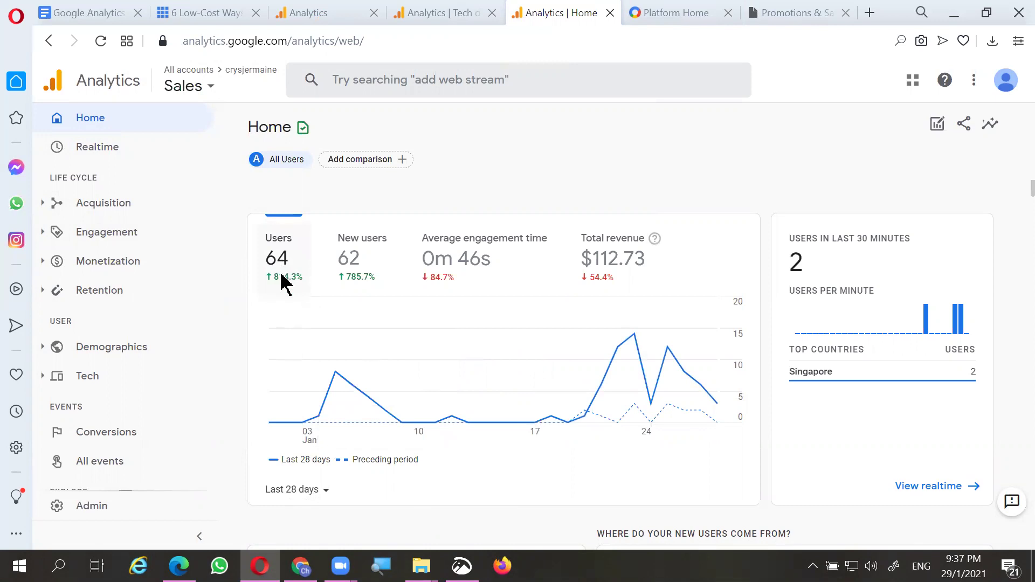
mouse_move(271, 424)
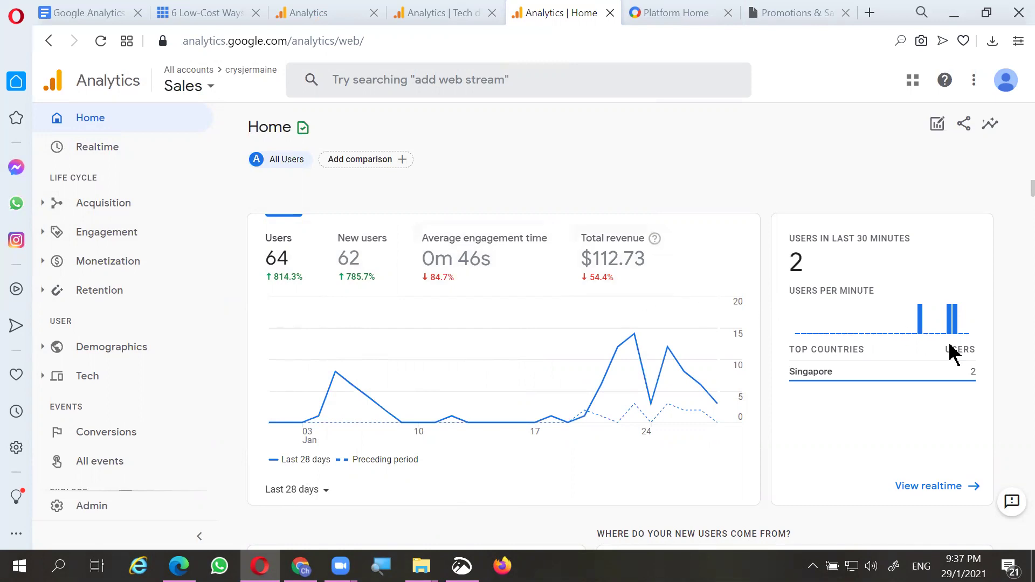
Examine the Home report's cards for new users by medium, sessions by medium and users by country
scroll(539, 426, down, 2)
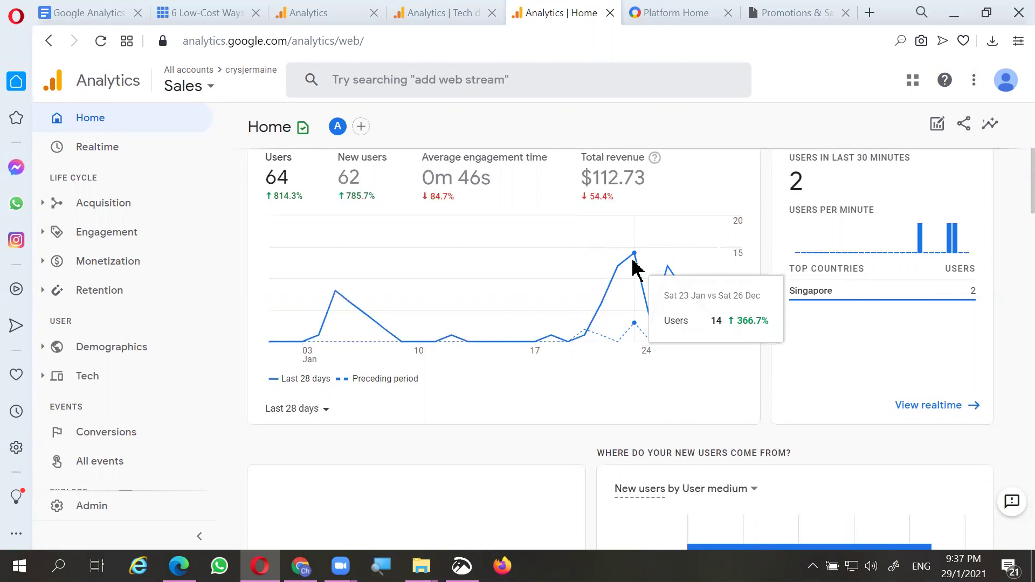
scroll(615, 275, down, 7)
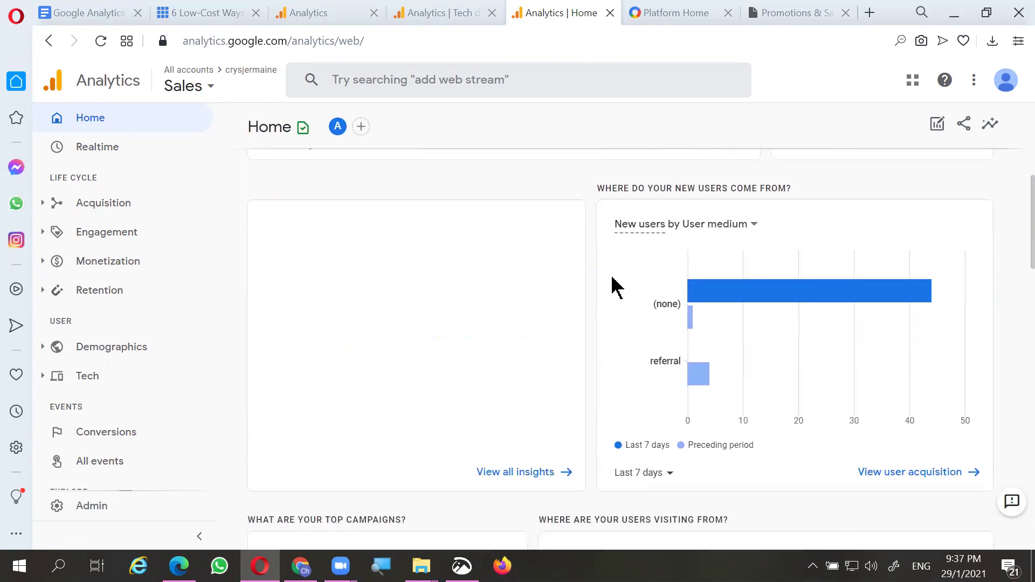
scroll(614, 285, down, 2)
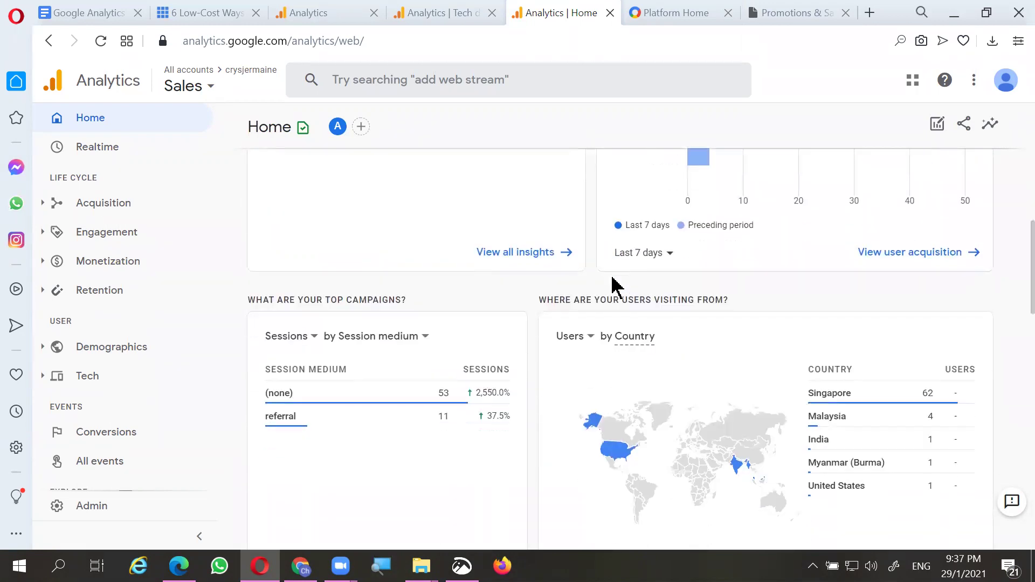
scroll(615, 286, down, 2)
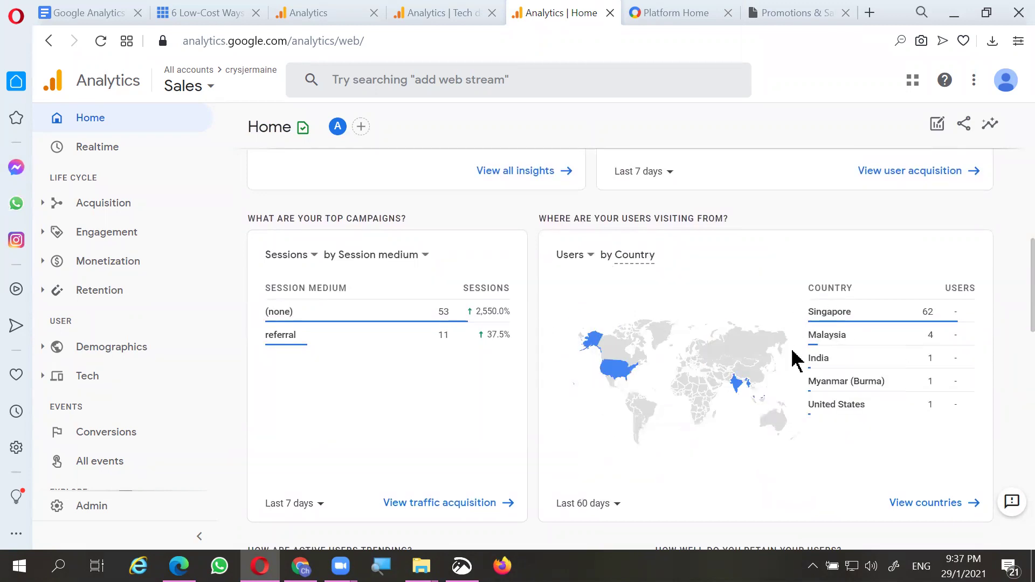
mouse_move(932, 302)
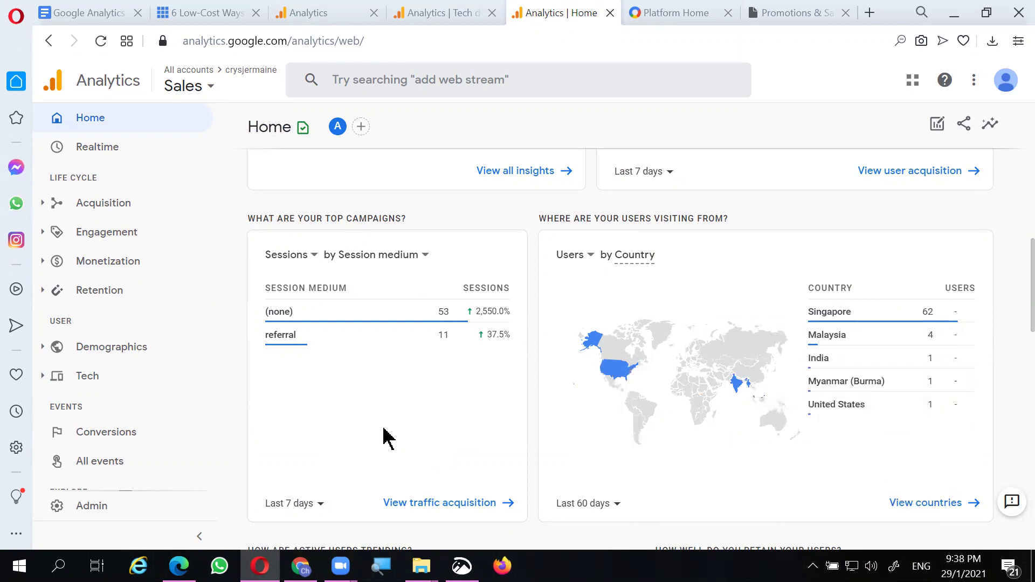
Examine the Home report's User activity over time trend and the retention cells in the User activity by cohort table
scroll(349, 377, down, 5)
mouse_move(331, 376)
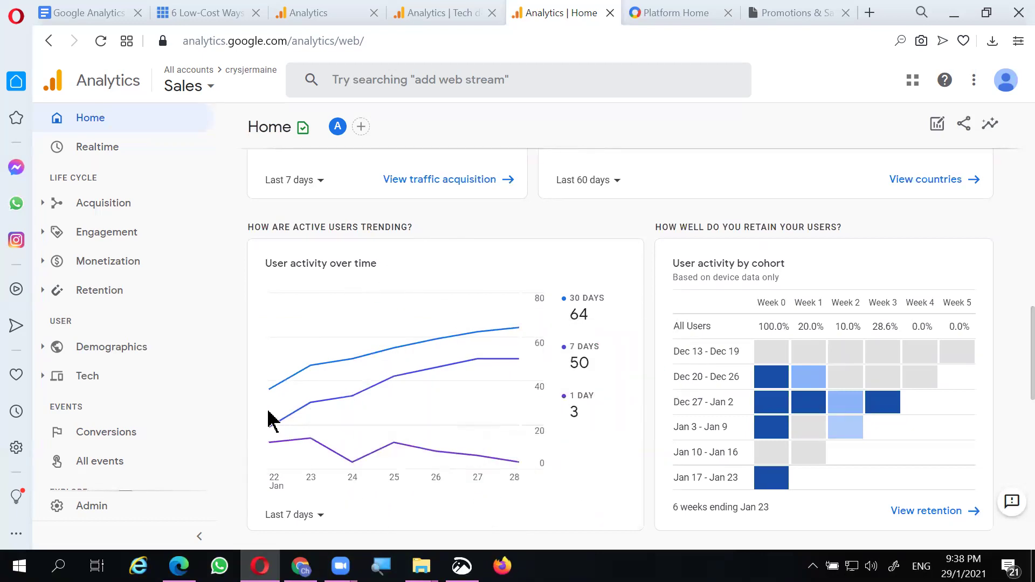
mouse_move(454, 360)
mouse_move(761, 380)
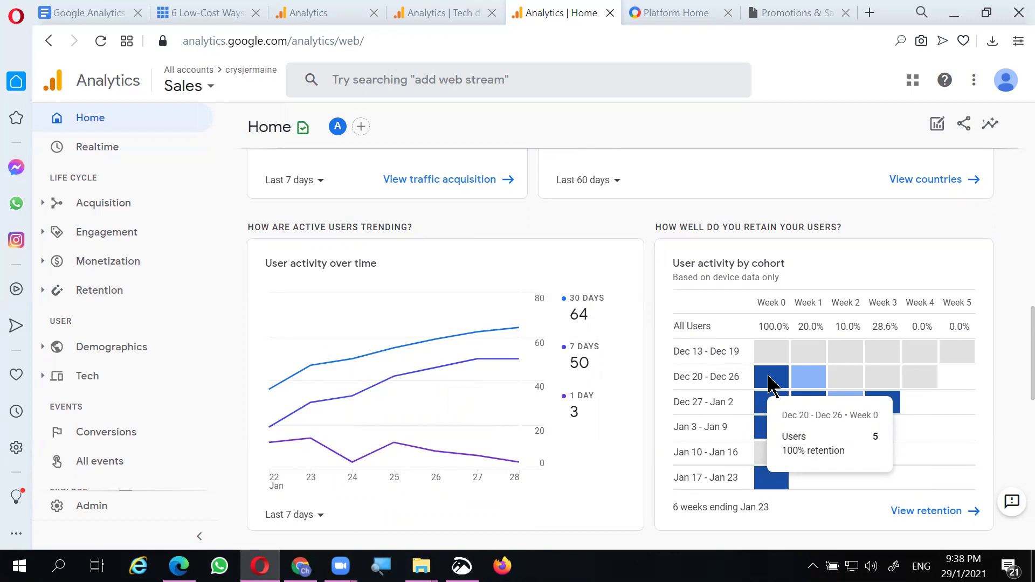
mouse_move(814, 401)
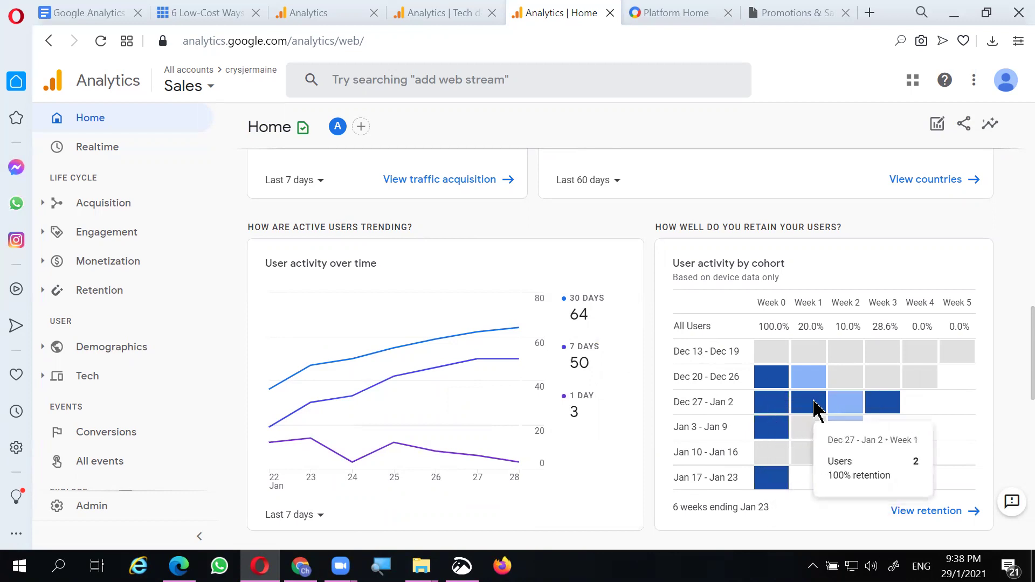
mouse_move(774, 428)
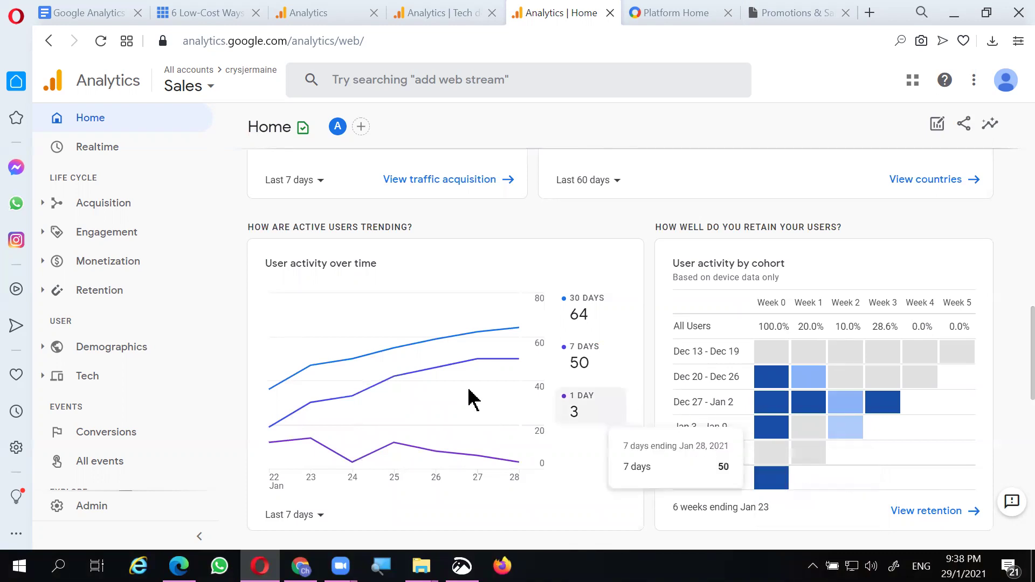
scroll(264, 318, up, 5)
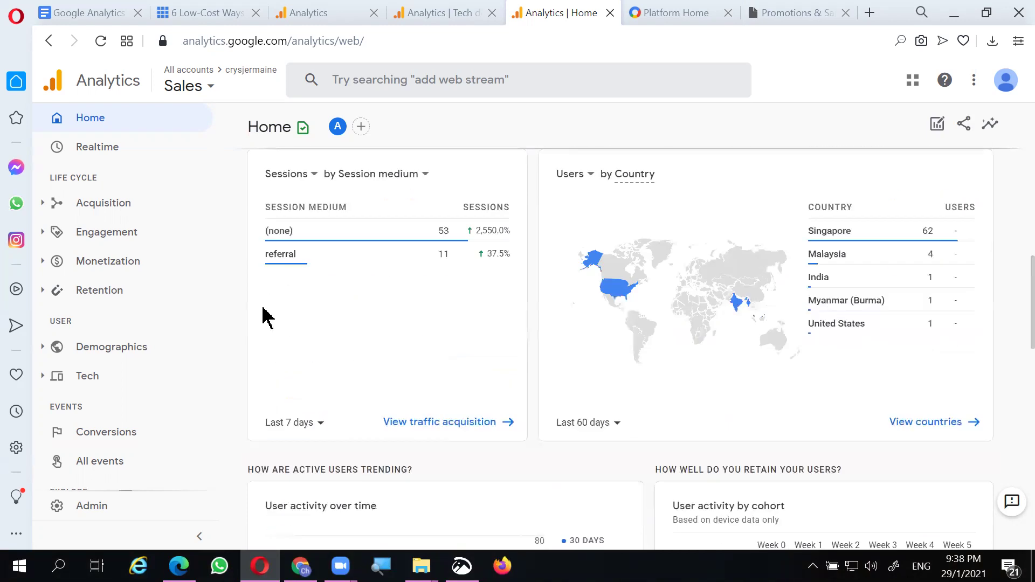
Open the Acquisition overview and User acquisition reports and review their charts and tables by user medium
click(116, 204)
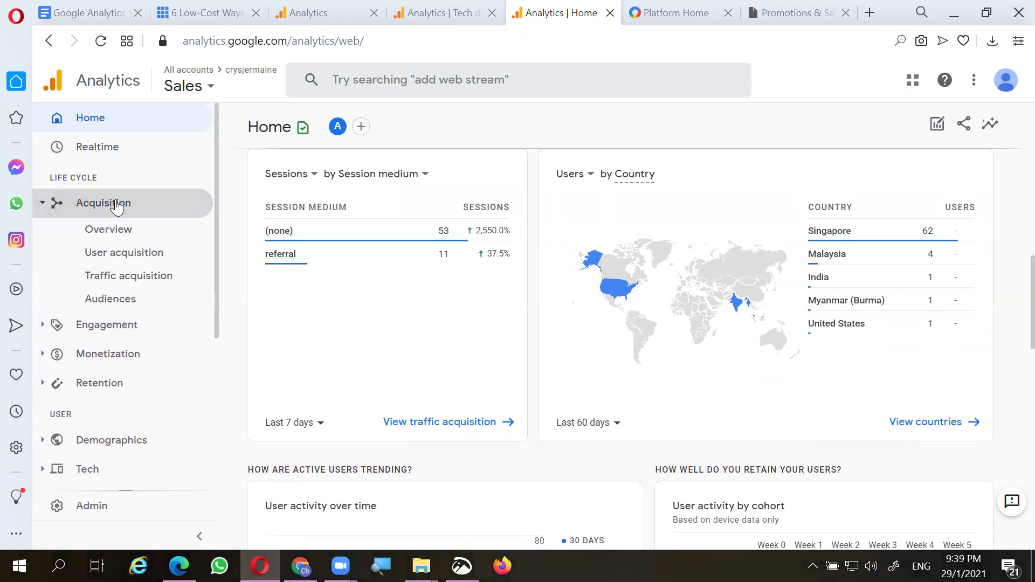
click(118, 230)
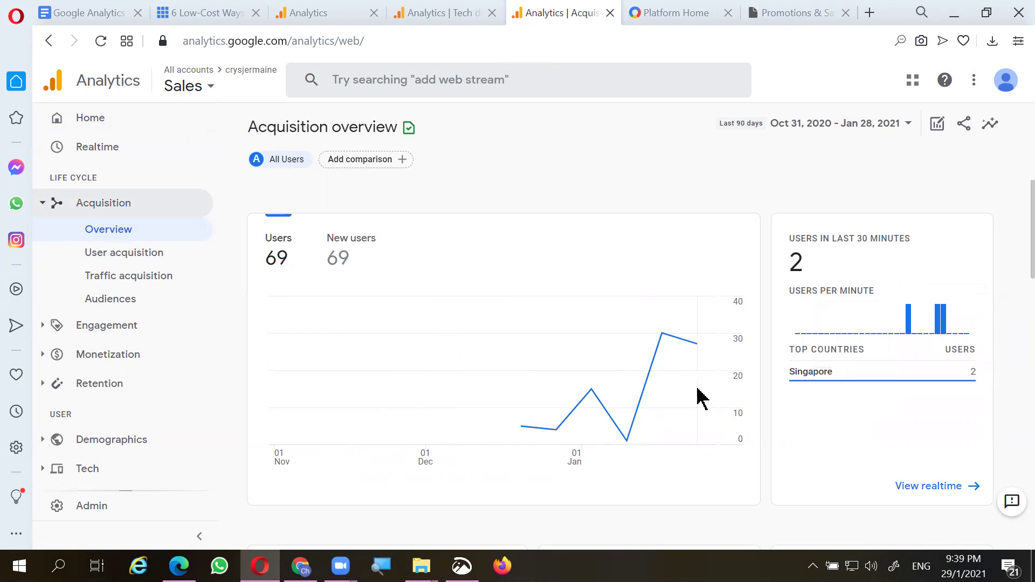
scroll(699, 399, down, 5)
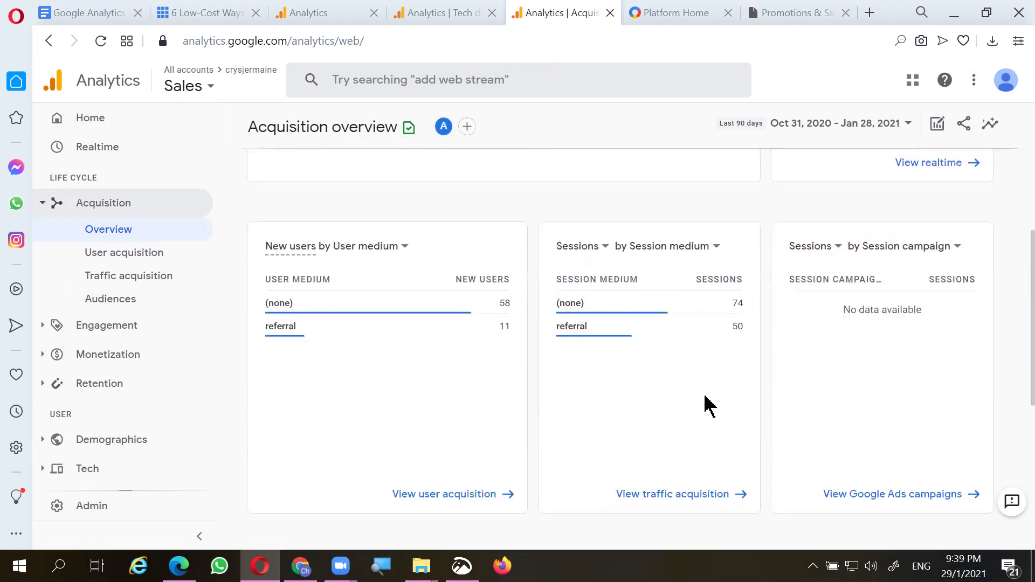
scroll(637, 366, down, 5)
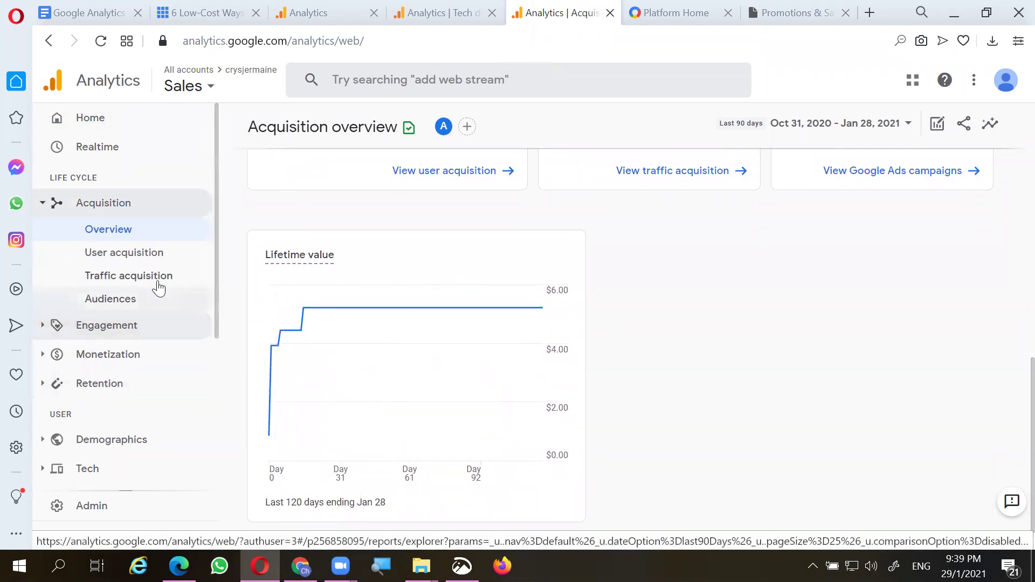
click(142, 258)
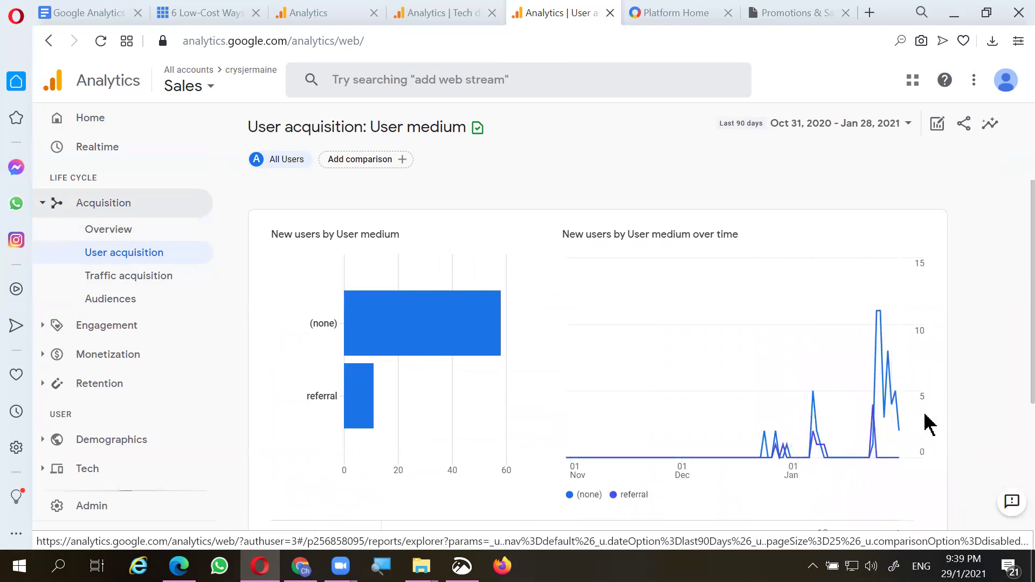
scroll(429, 415, down, 4)
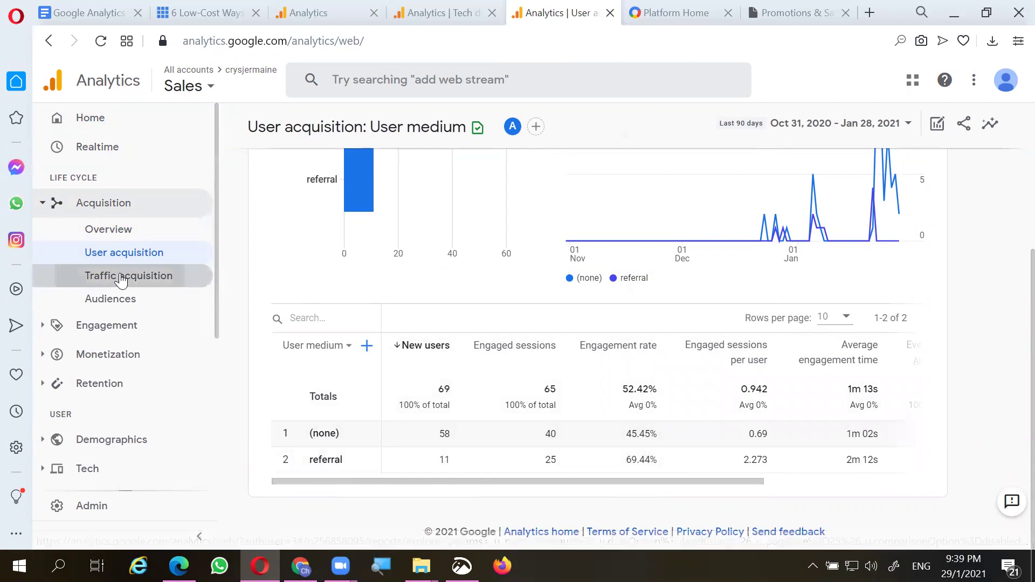
Open the Traffic acquisition report and examine users by session source/medium in its bar chart and table
click(149, 290)
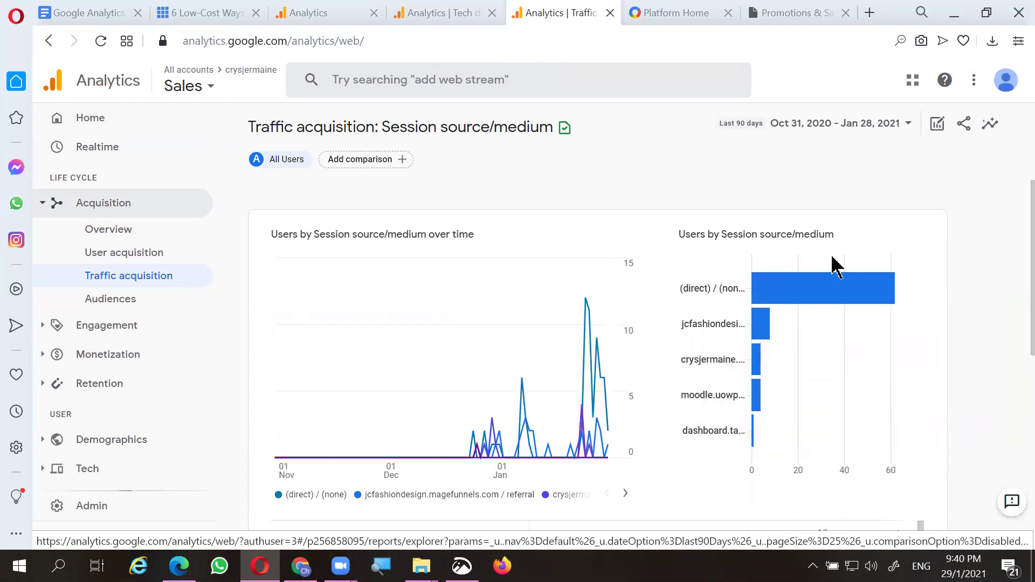
mouse_move(845, 296)
mouse_move(683, 339)
mouse_move(727, 412)
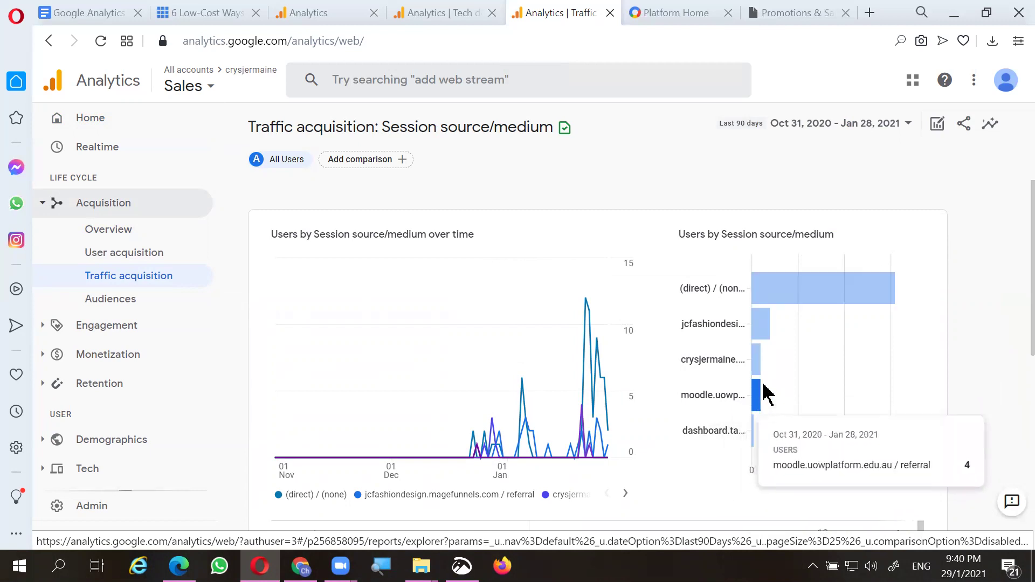
scroll(768, 414, down, 3)
scroll(766, 414, down, 4)
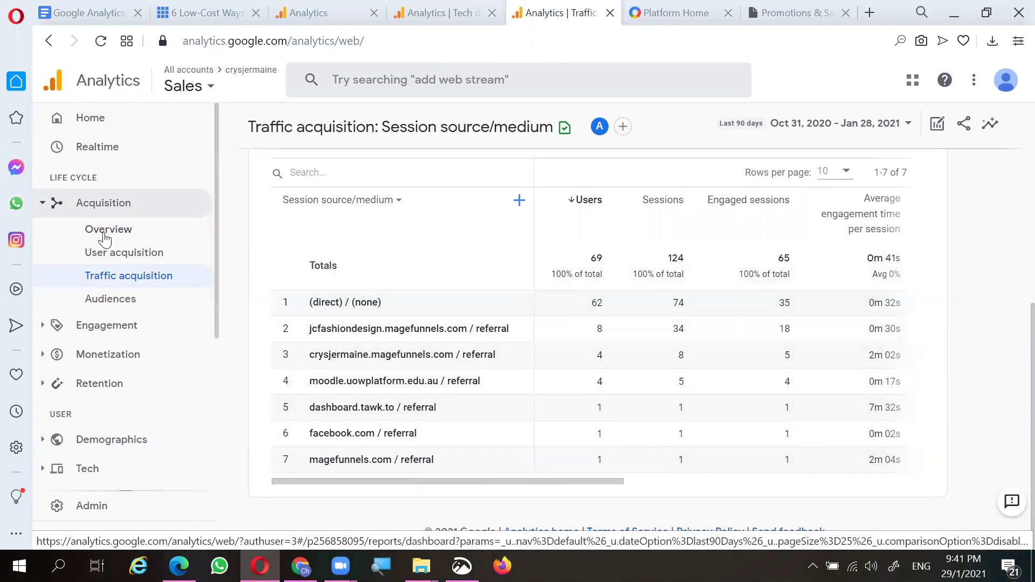
Open the Audiences report and compare All Users with Purchasers in its charts and table
click(105, 306)
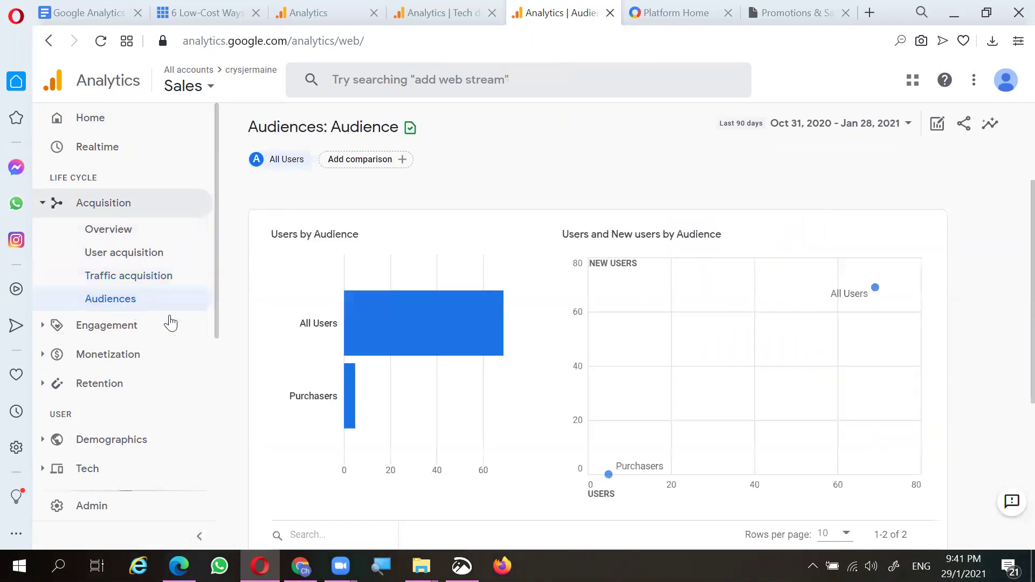
scroll(357, 343, down, 3)
scroll(355, 348, down, 1)
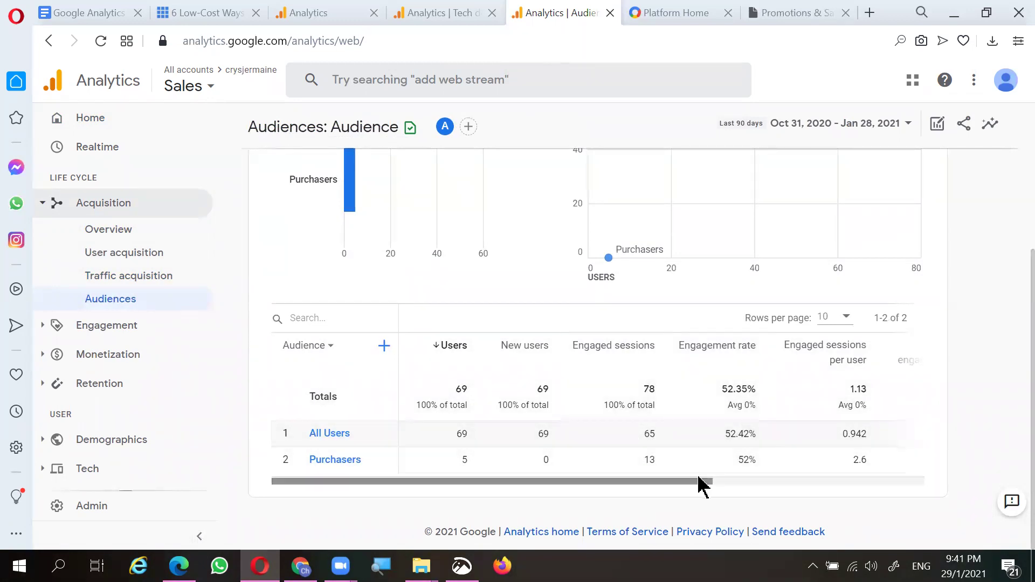
Open the Engagement overview and inspect the event counts for add_to_cart, begin_checkout, scroll and the other listed events
click(108, 330)
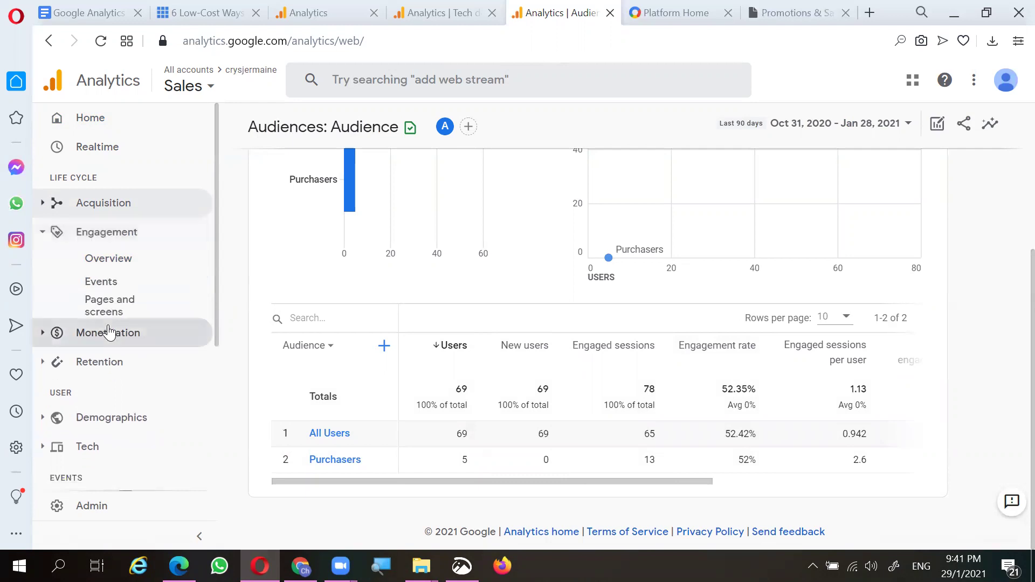
click(111, 260)
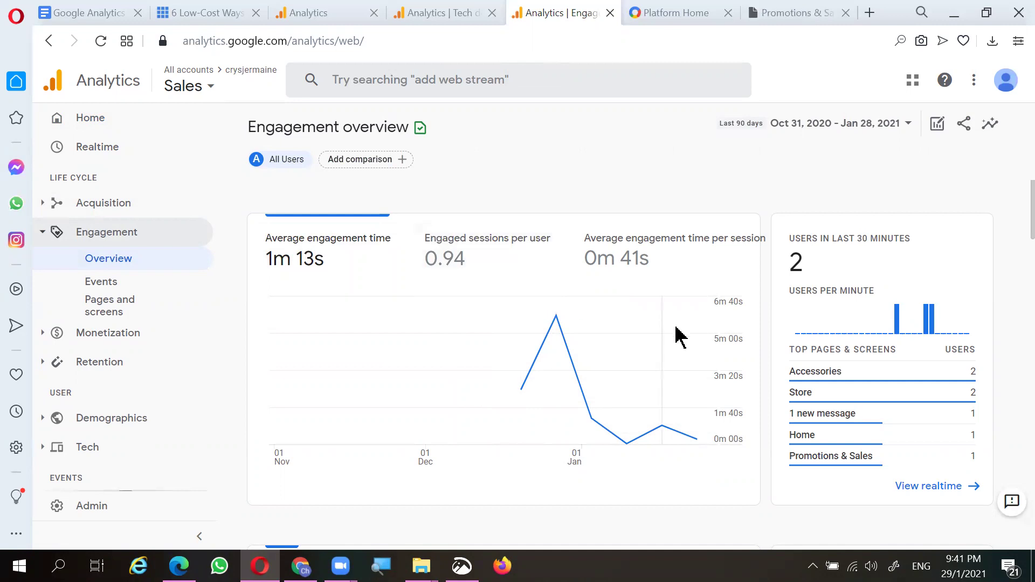
scroll(672, 325, down, 6)
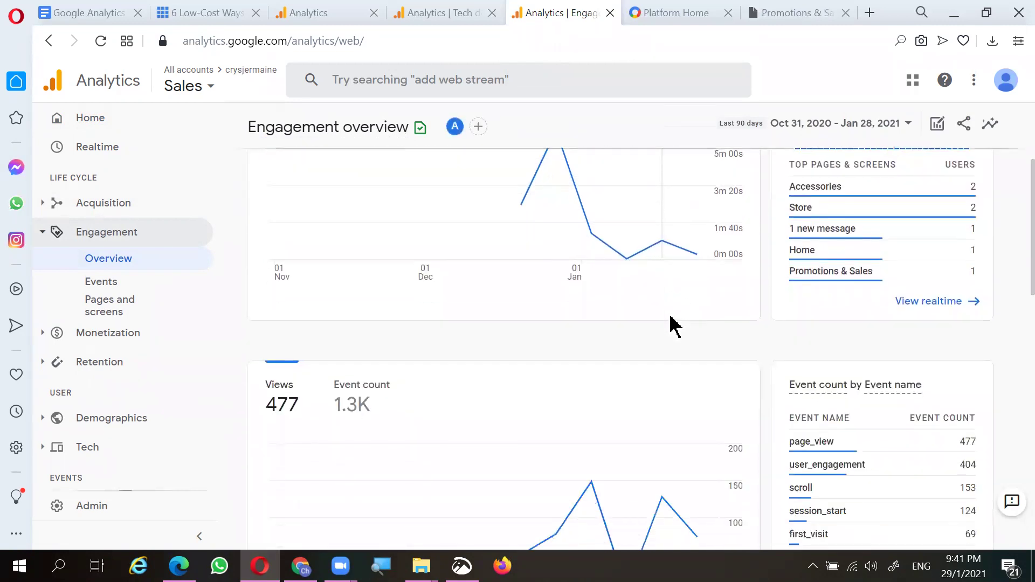
scroll(672, 325, down, 2)
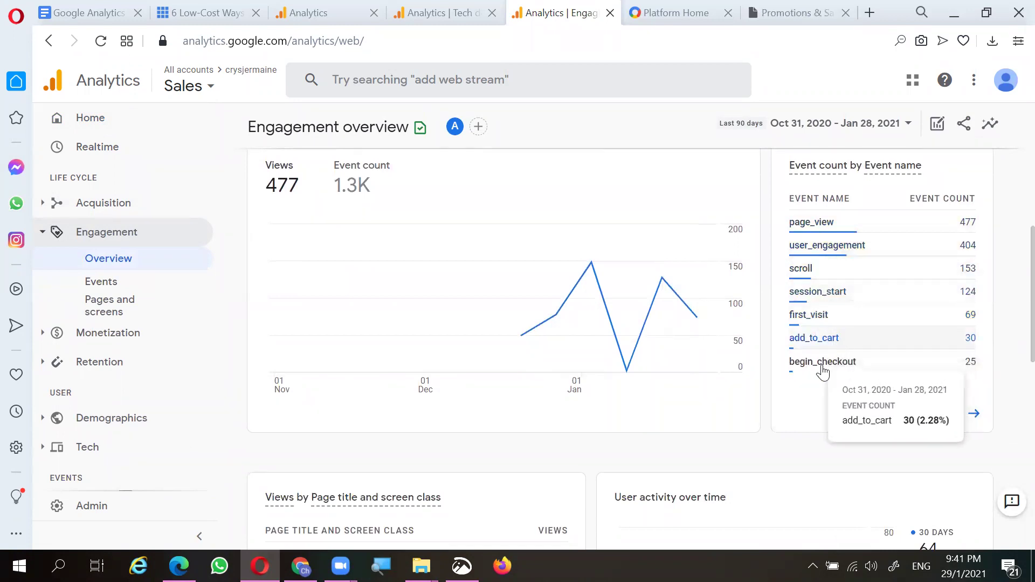
mouse_move(839, 340)
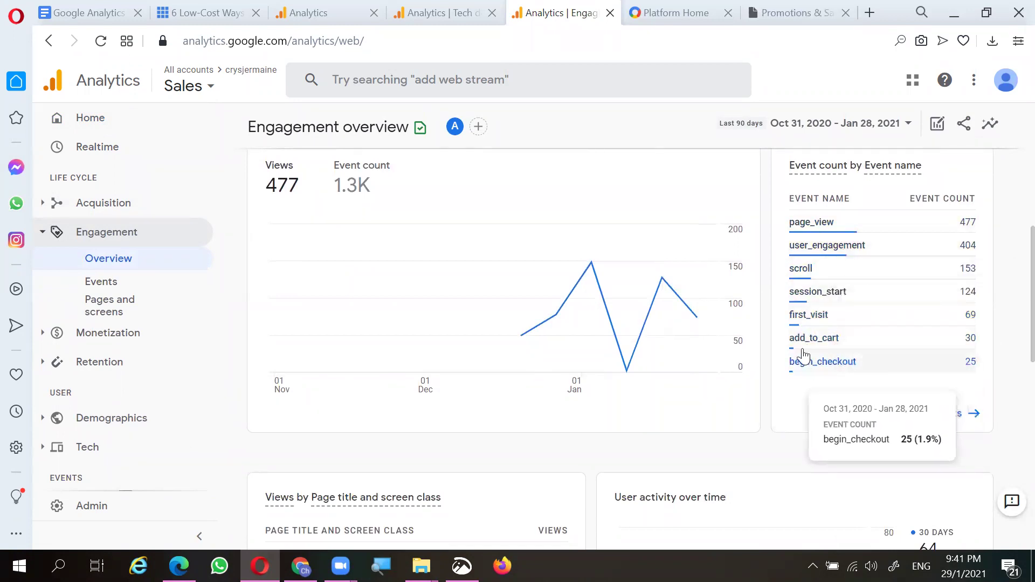
mouse_move(828, 283)
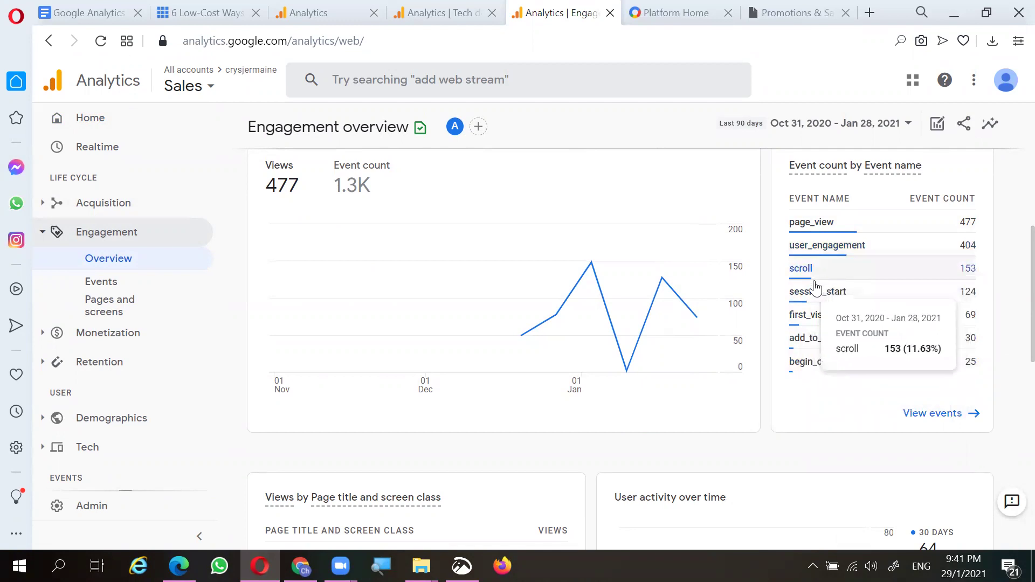
mouse_move(823, 302)
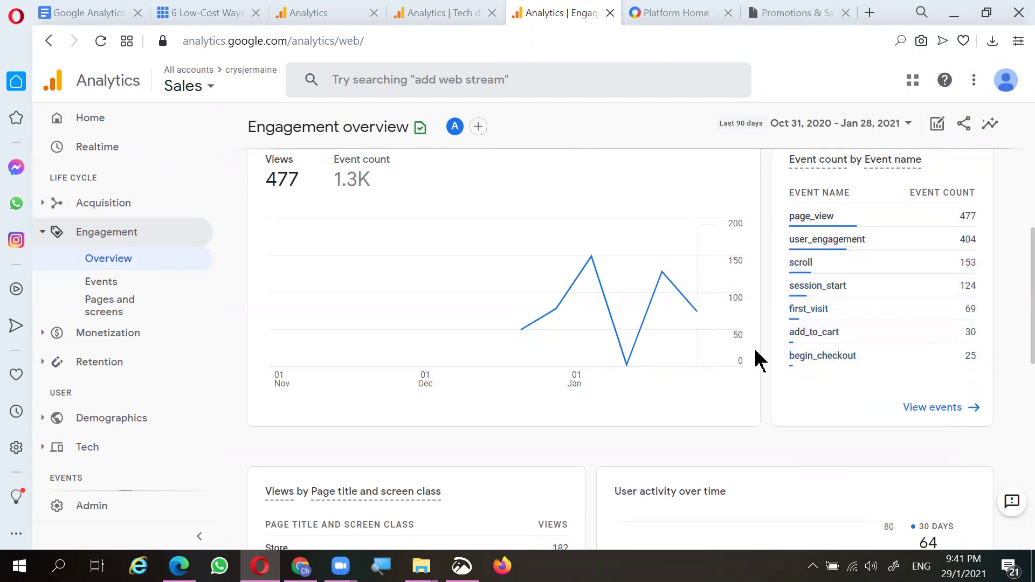
Examine the Engagement overview's views by page title, checking the store's Promotions & Sales page in its own tab before returning to the report
scroll(760, 358, down, 2)
mouse_move(916, 267)
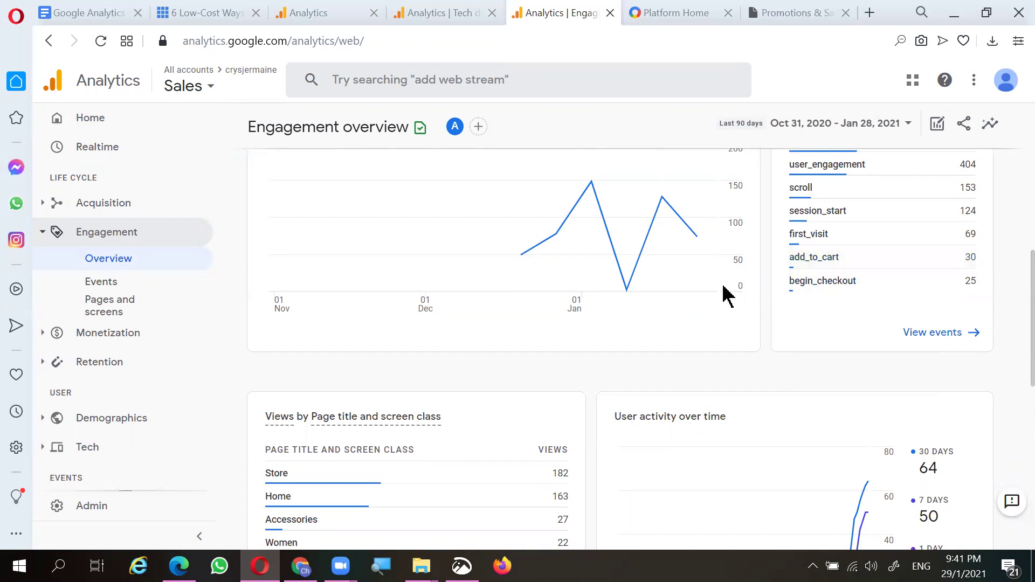
scroll(684, 295, down, 3)
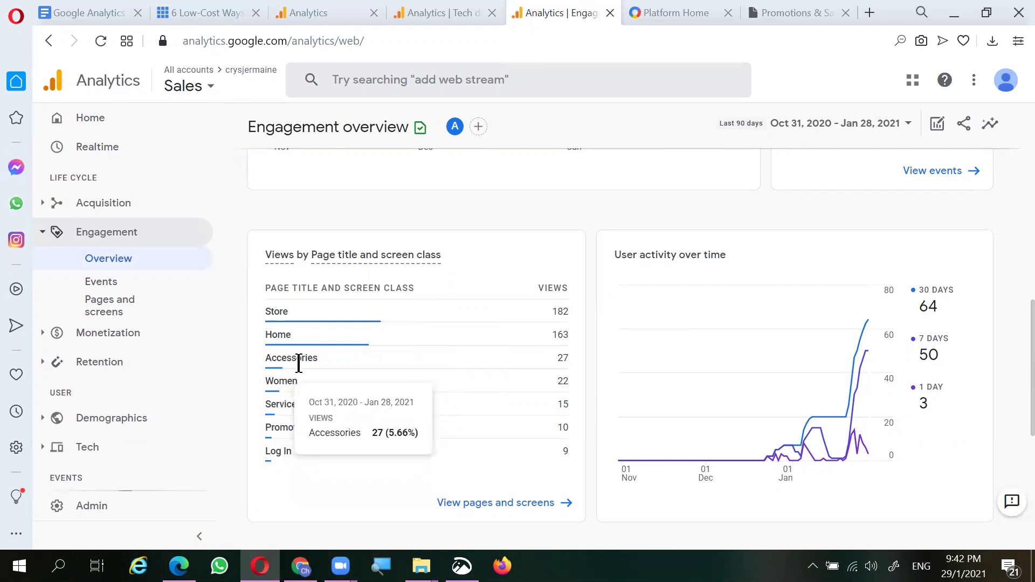
click(797, 16)
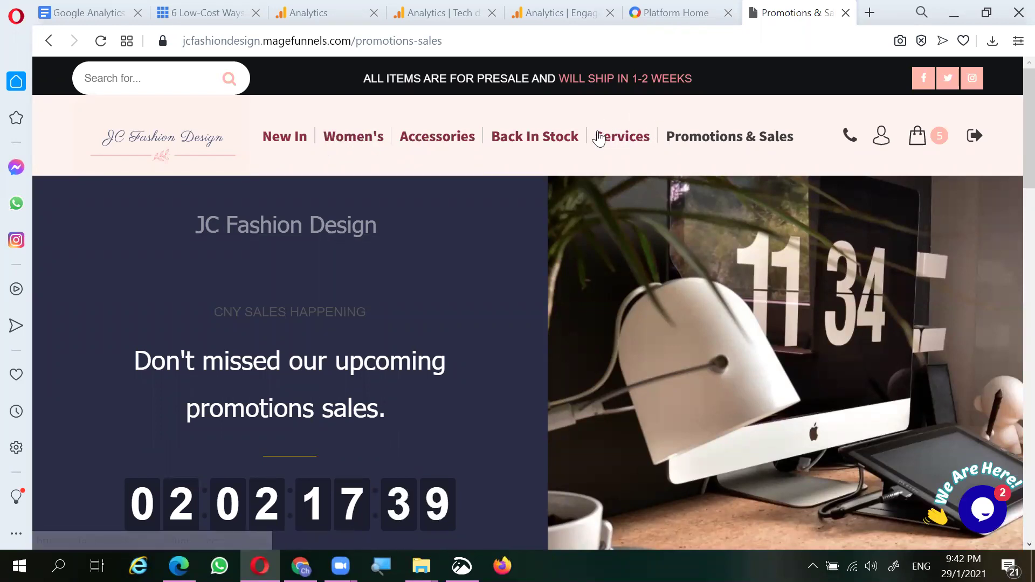
click(539, 15)
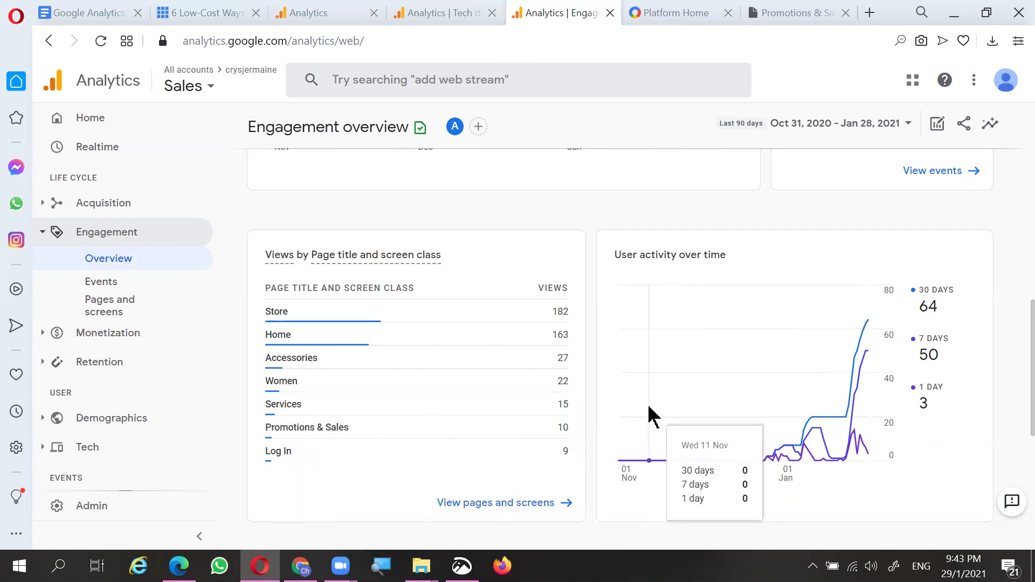
Inspect the User activity over time and User stickiness charts in the Engagement overview
scroll(655, 426, down, 2)
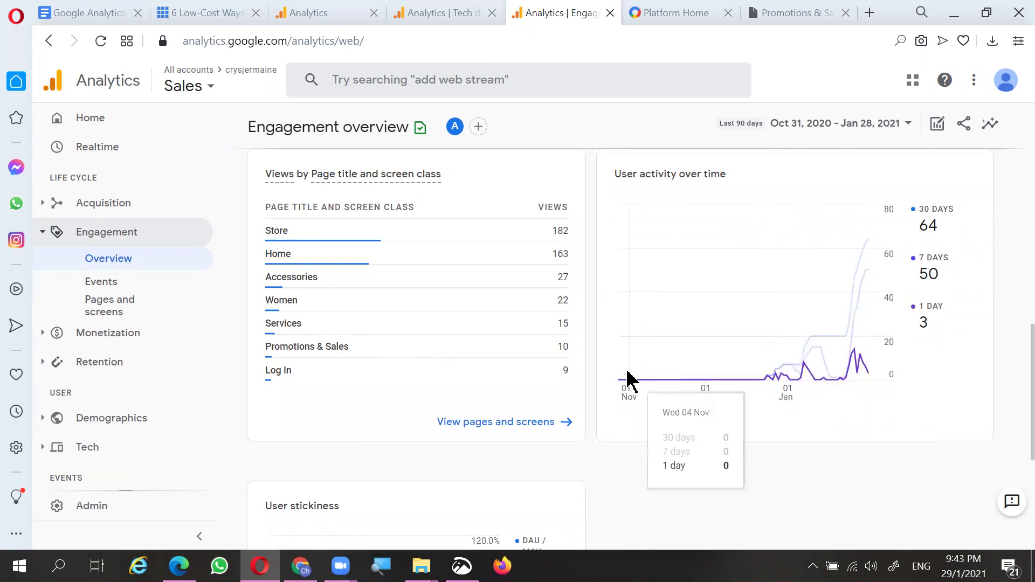
scroll(615, 380, down, 5)
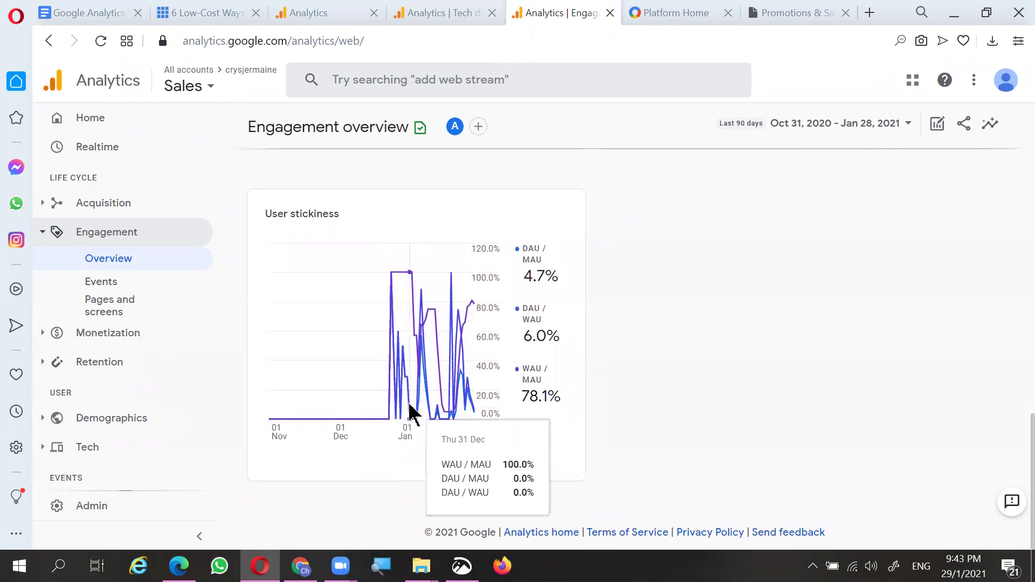
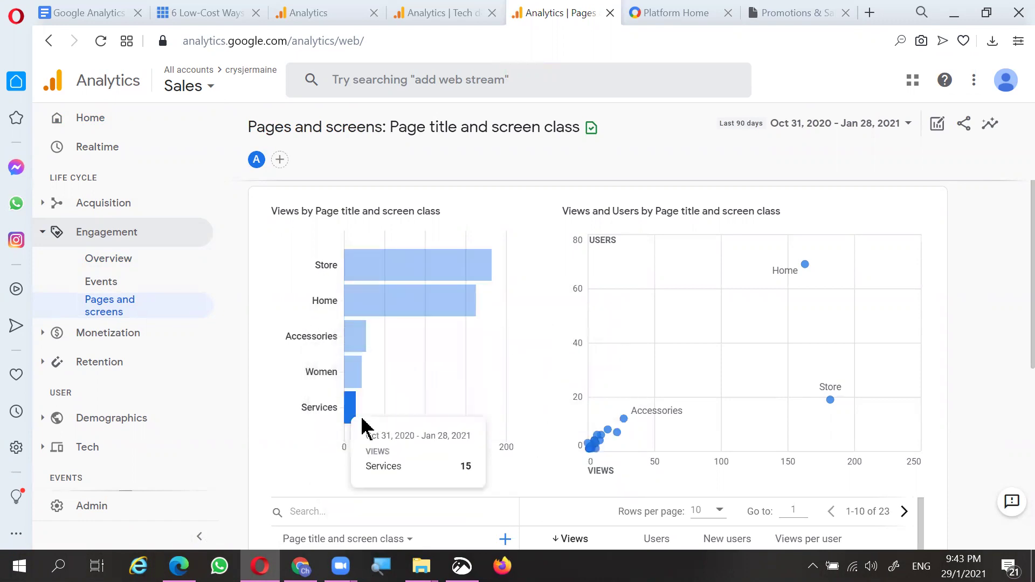
Examine the Pages and screens report's charts and its table of views, users and views per user by page title
scroll(678, 409, down, 1)
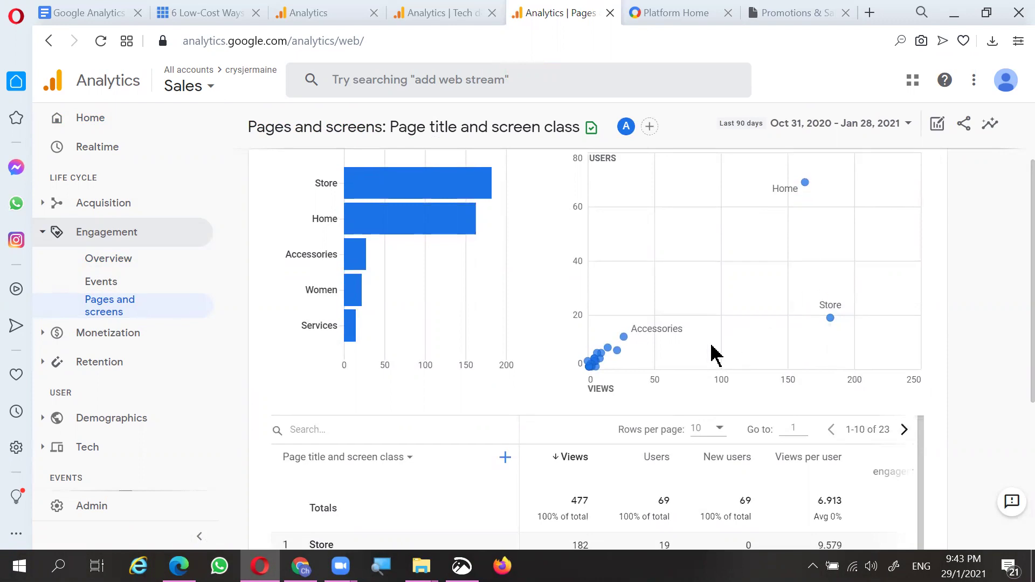
scroll(706, 351, down, 3)
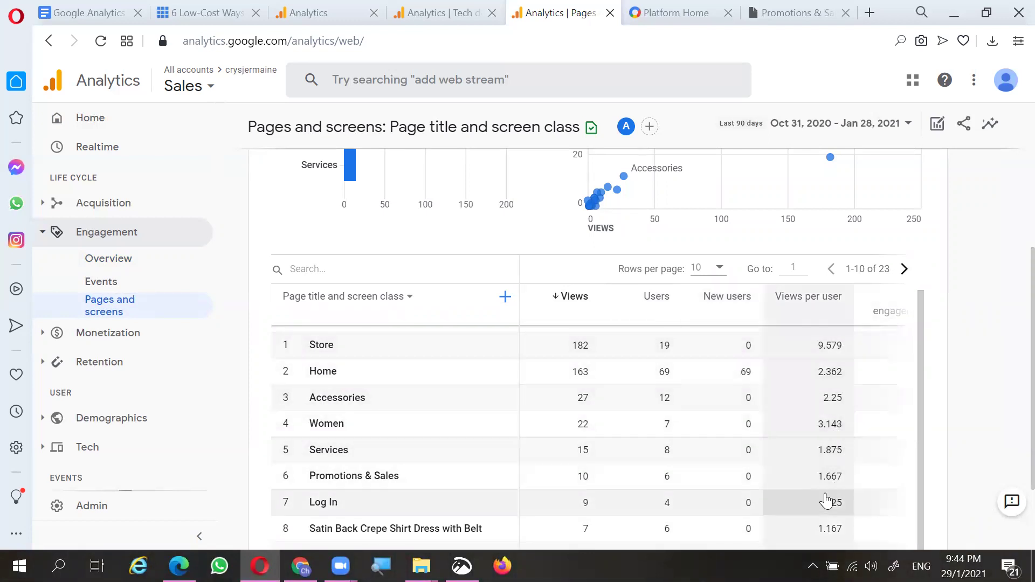
scroll(769, 485, down, 3)
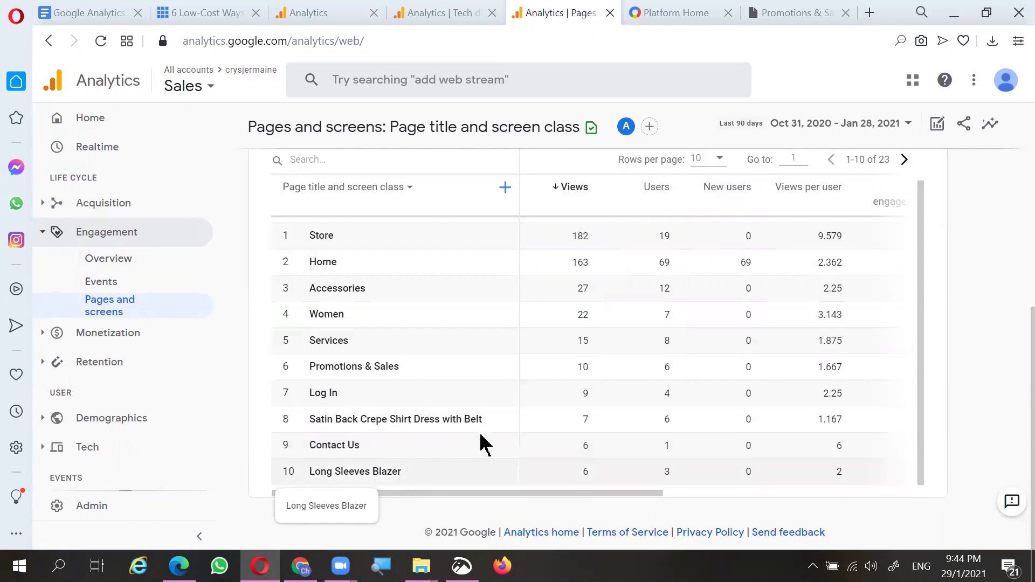
Browse the store's Women's category, view the Short Long Sleeves Blazer product page, and return to the Pages and screens report
click(797, 16)
click(350, 152)
scroll(475, 335, down, 2)
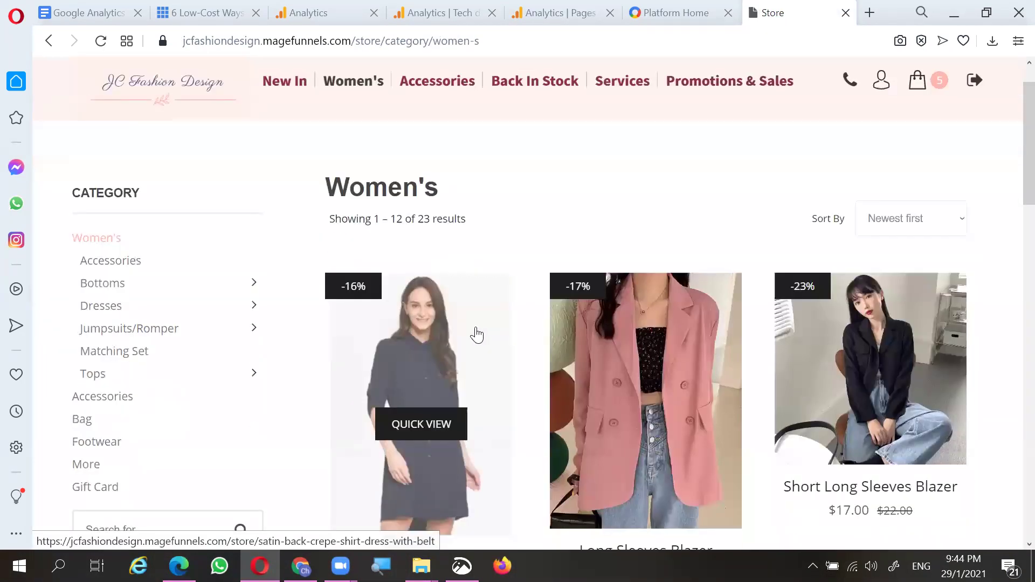
scroll(578, 376, down, 3)
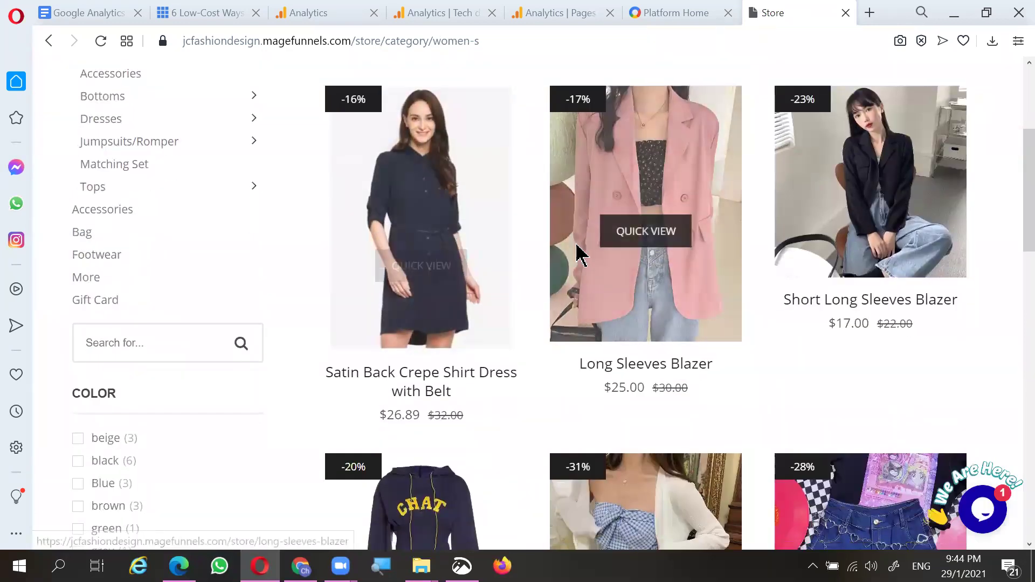
click(652, 319)
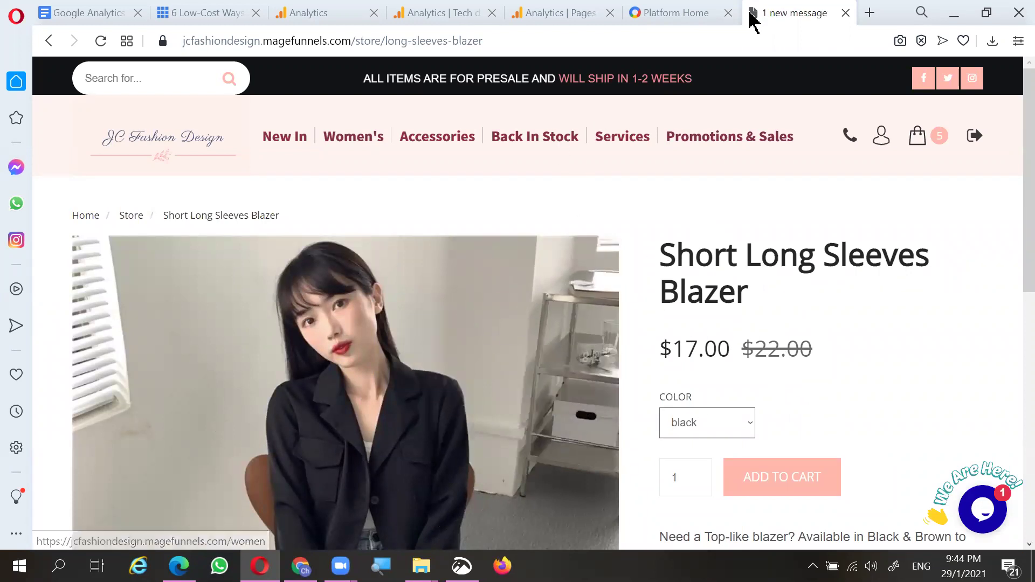
click(557, 18)
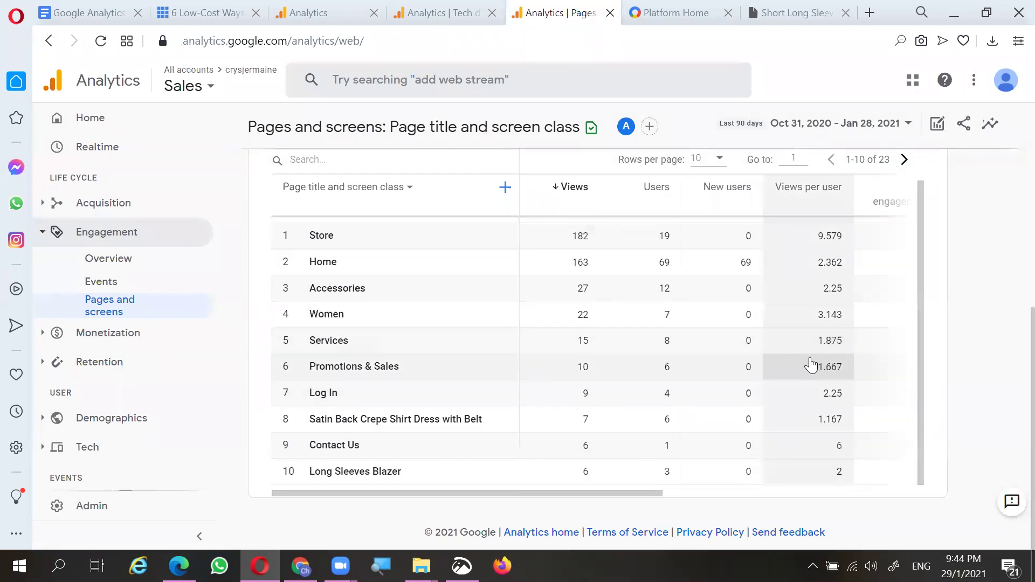
Open the Ecommerce purchases report and inspect the add-to-carts of Satin Back Crepe Shirt Dress with Belt and Long Sleeves Blazer
click(108, 334)
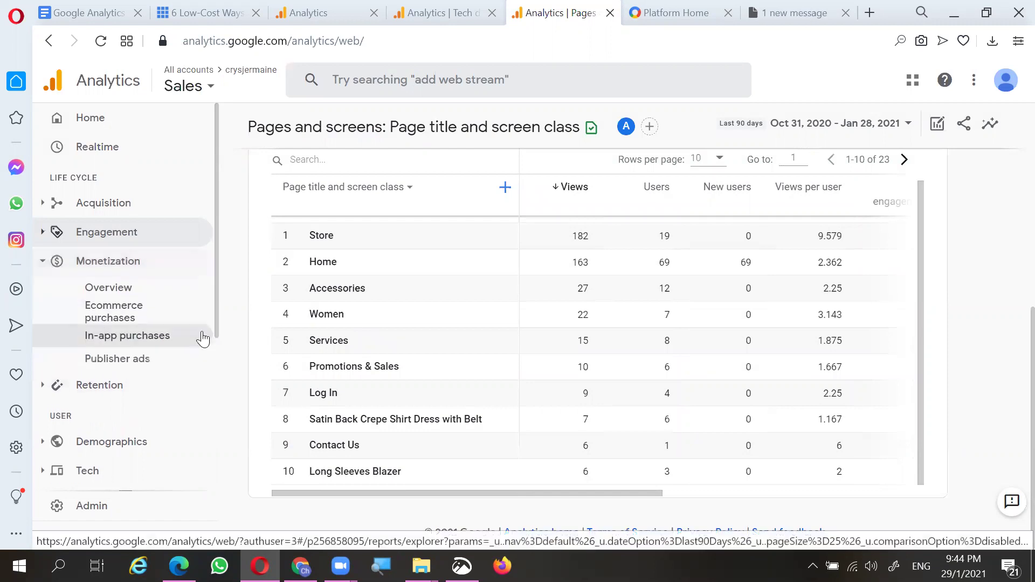
click(119, 311)
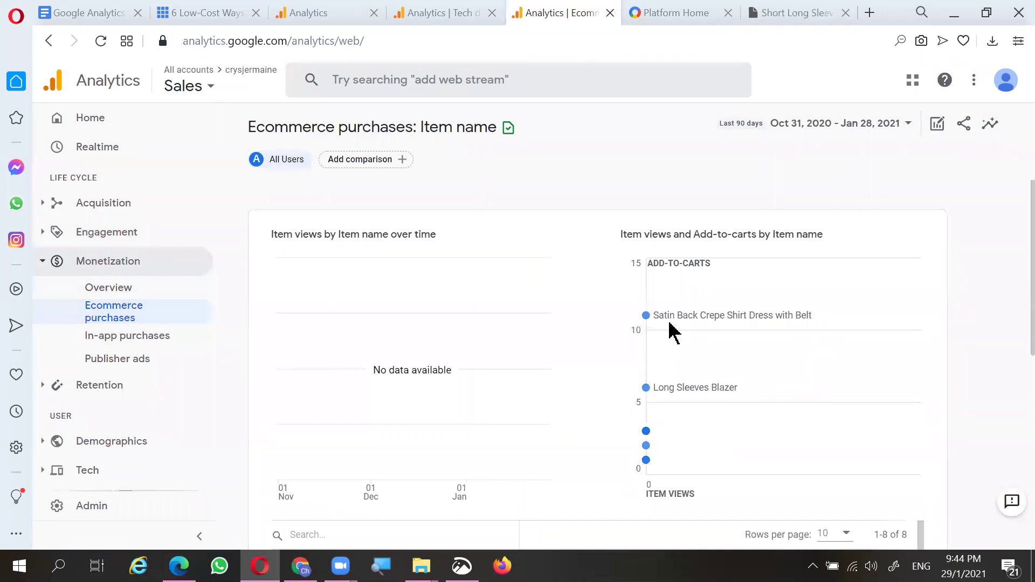
mouse_move(646, 318)
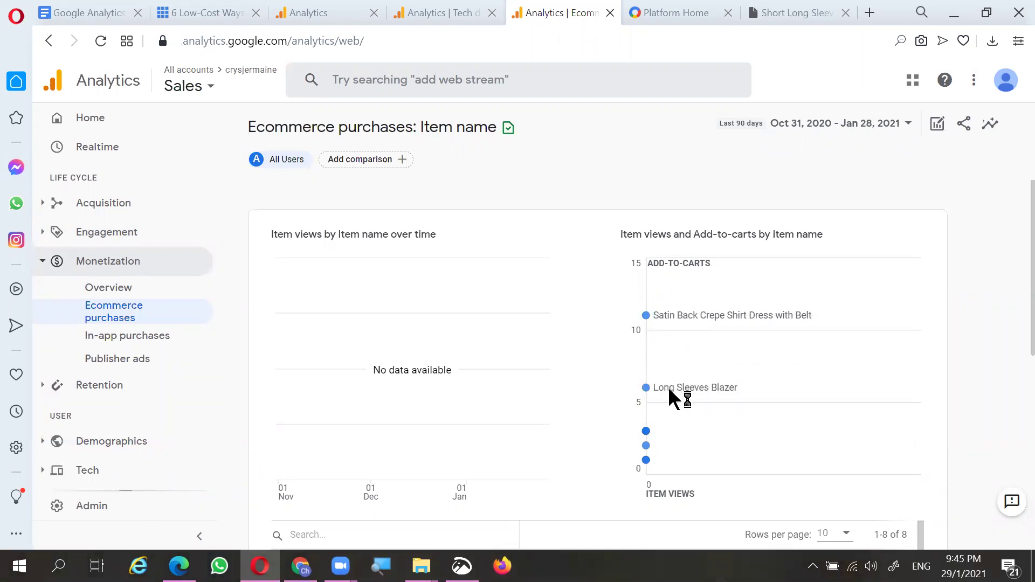
mouse_move(649, 387)
Return the store tab to the Women's category and compare its products with the Ecommerce purchases add-to-carts chart
click(787, 13)
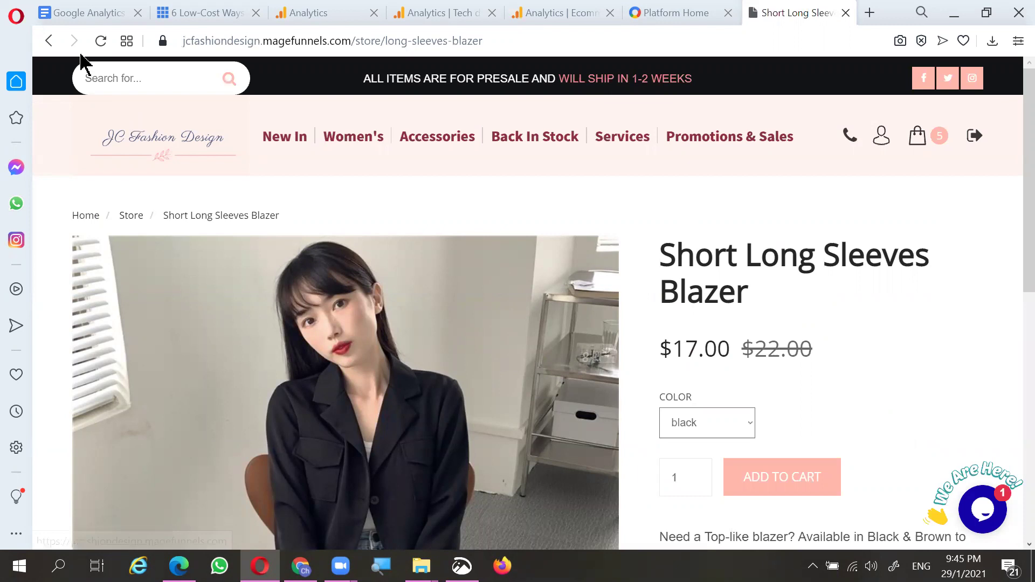
click(48, 41)
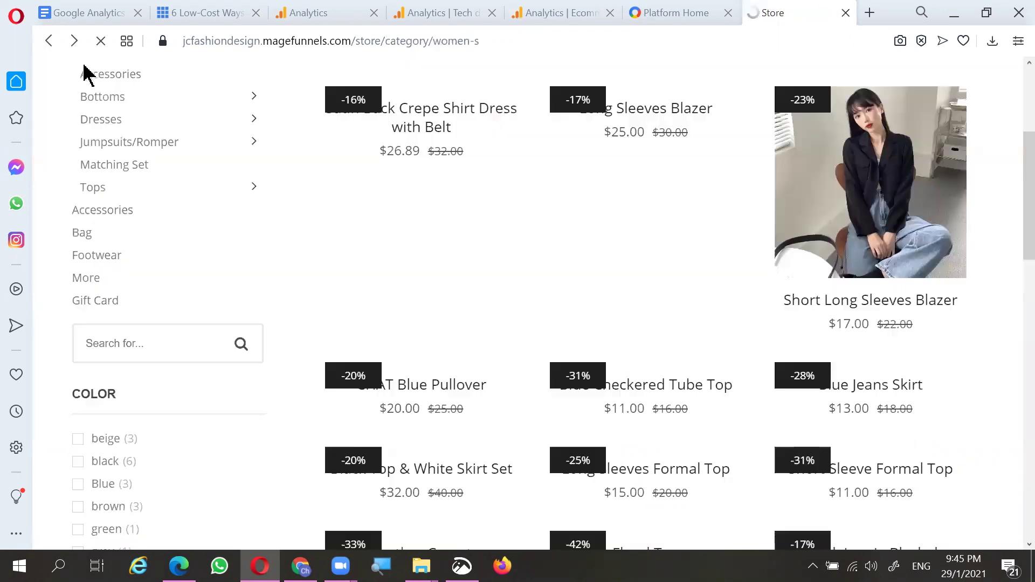
click(555, 13)
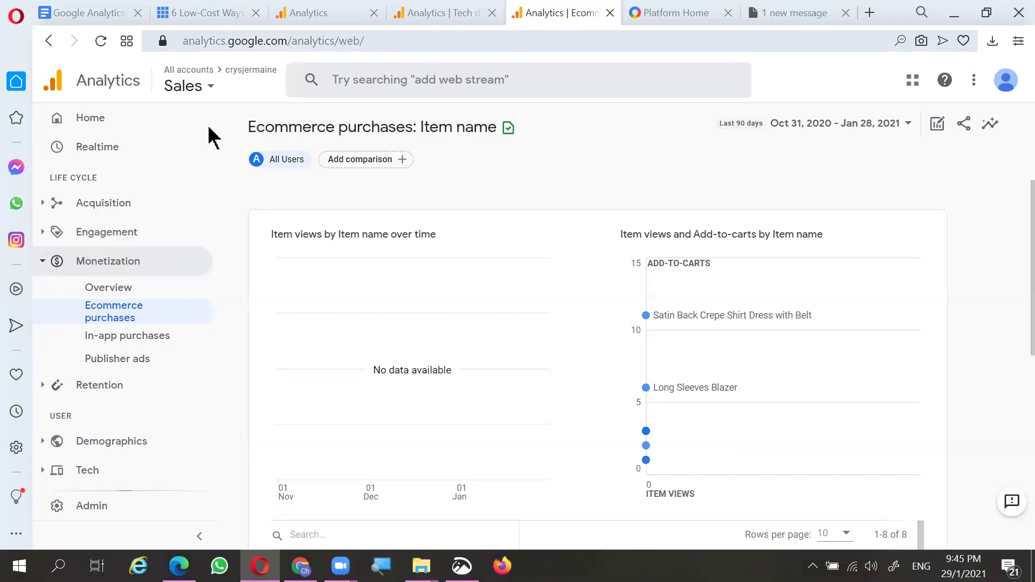
click(783, 16)
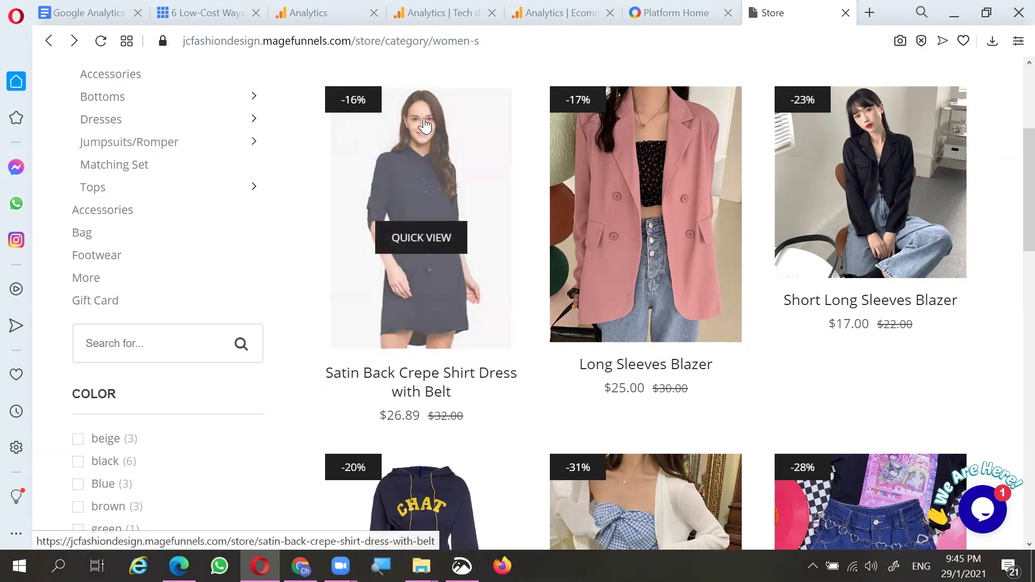
click(545, 13)
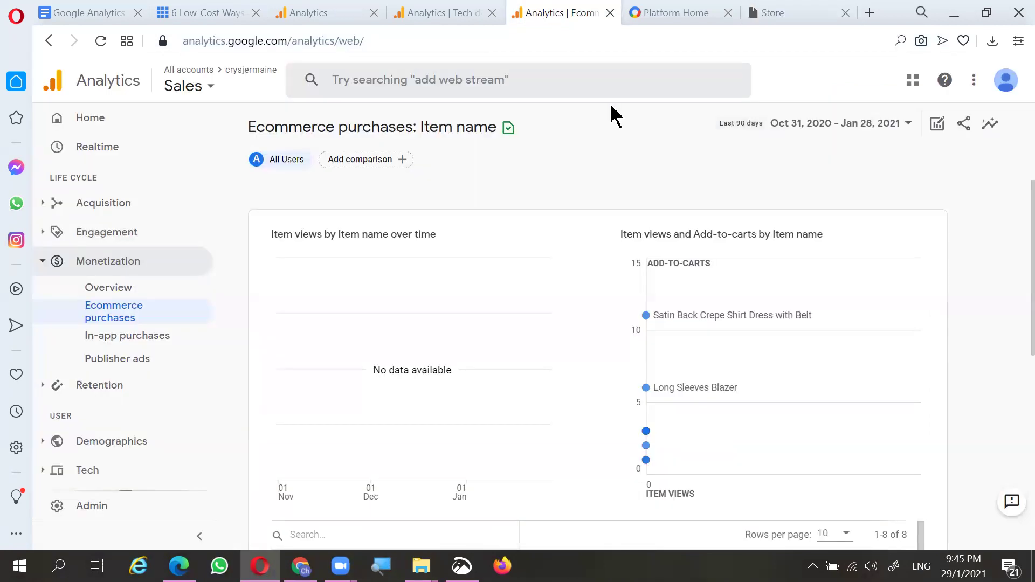
click(797, 13)
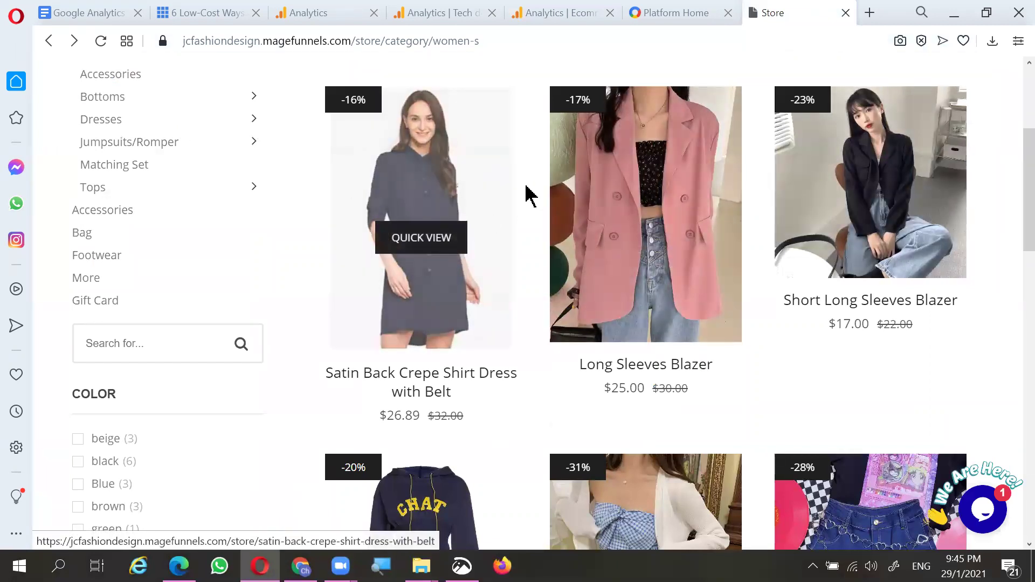
click(561, 16)
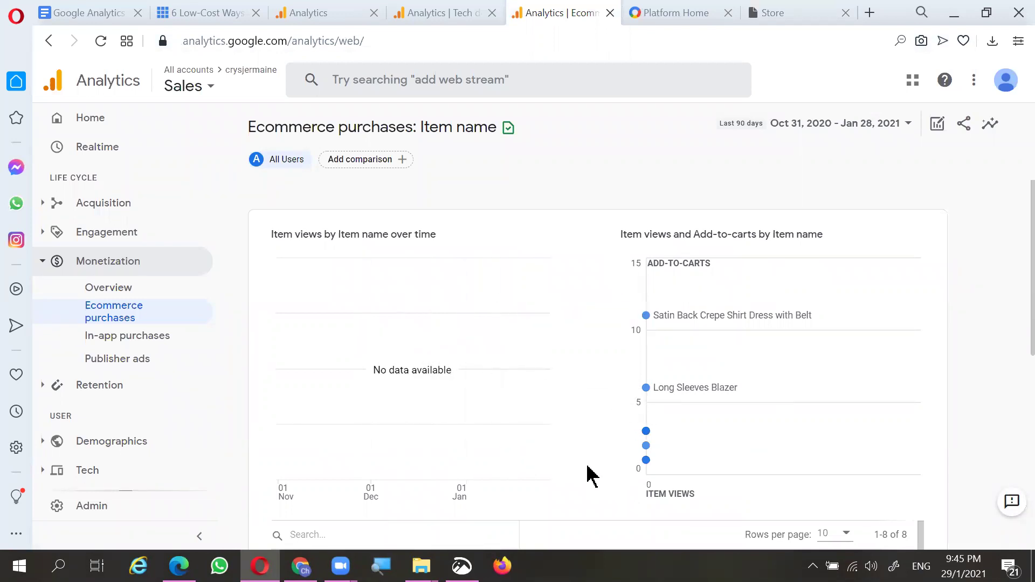
Examine the Ecommerce purchases table for each item's add-to-carts and ecommerce purchases
scroll(578, 473, down, 4)
scroll(568, 459, down, 3)
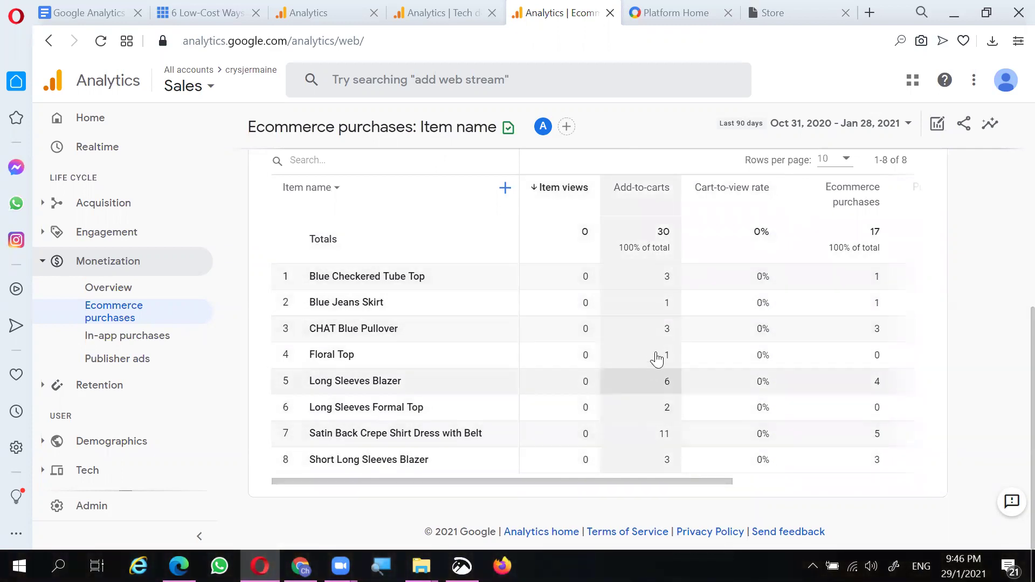
mouse_move(642, 202)
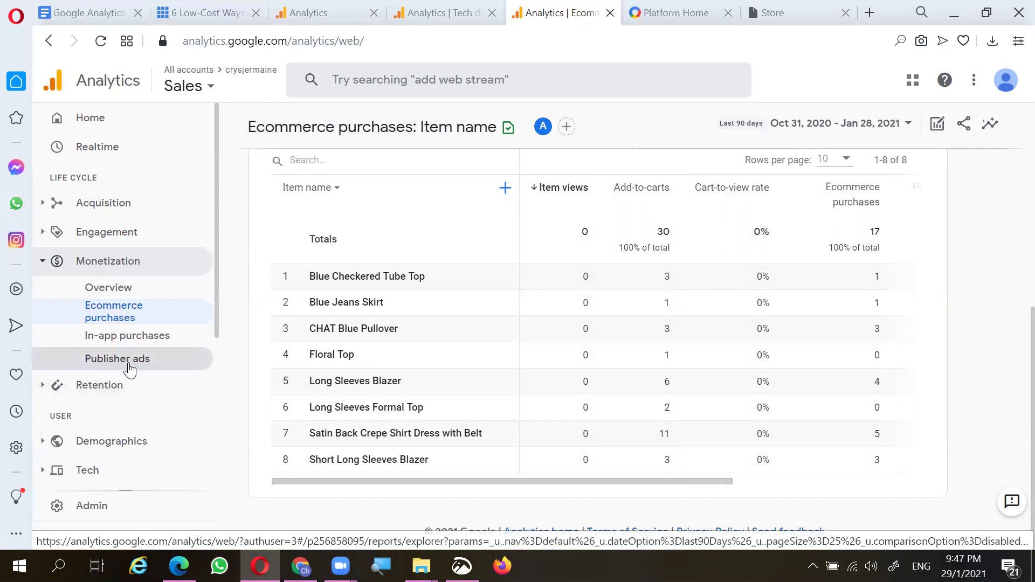
Open the Demographic details report and examine users by country in its charts and table
click(112, 440)
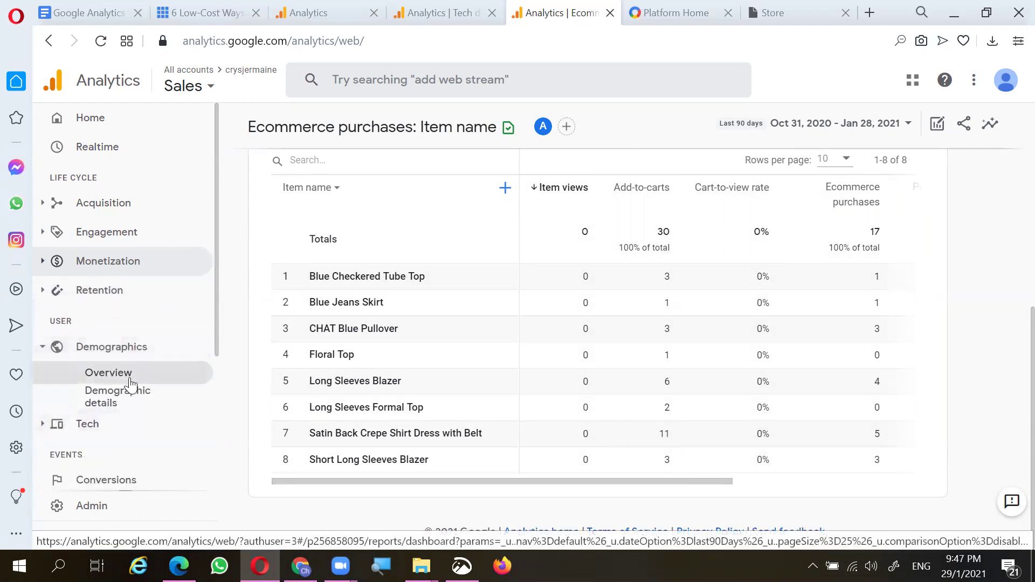
click(105, 396)
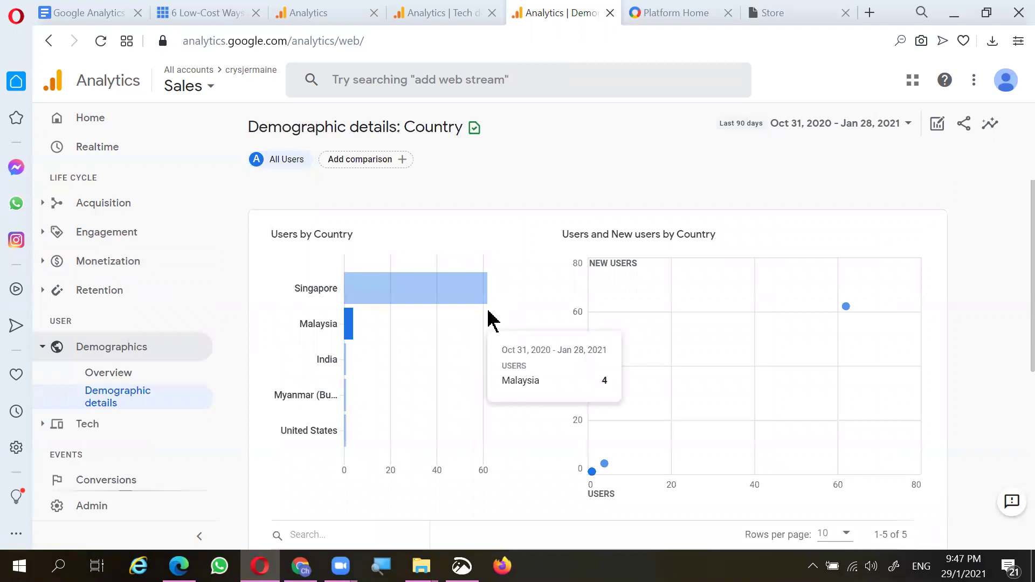
mouse_move(358, 313)
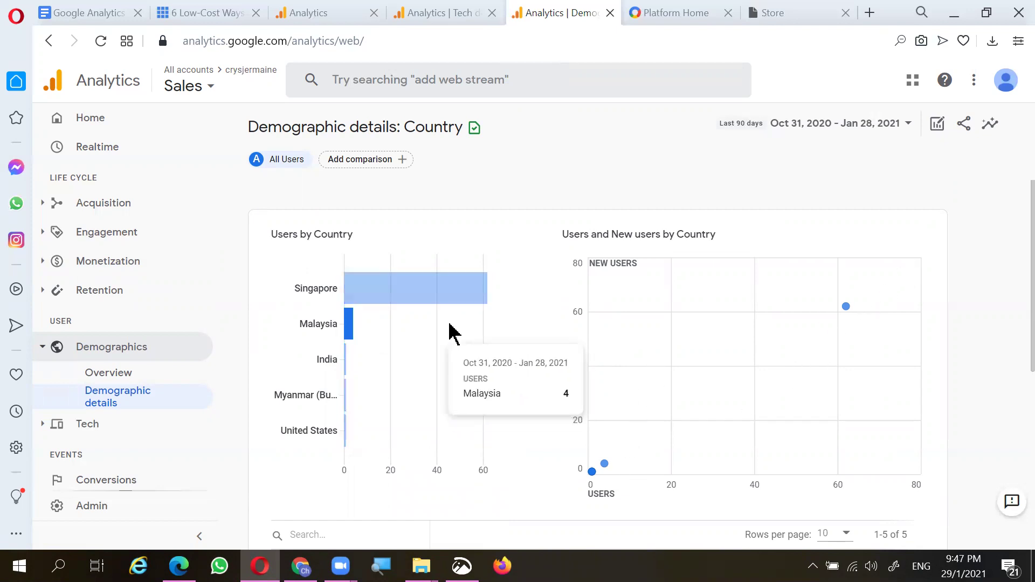
scroll(453, 331, down, 5)
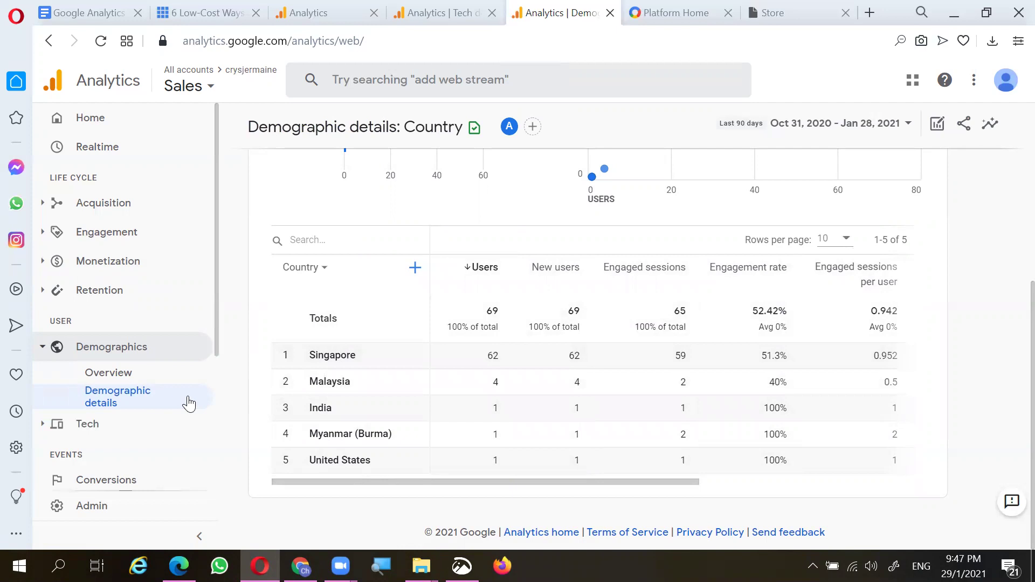
Open the Tech details report and examine users and engagement by browser in its charts and table
click(104, 424)
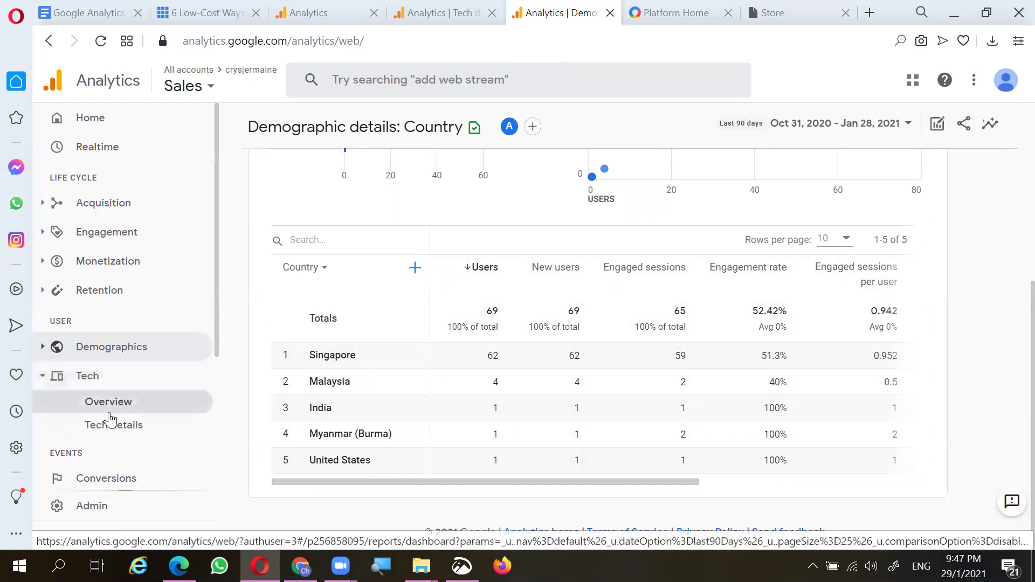
click(121, 426)
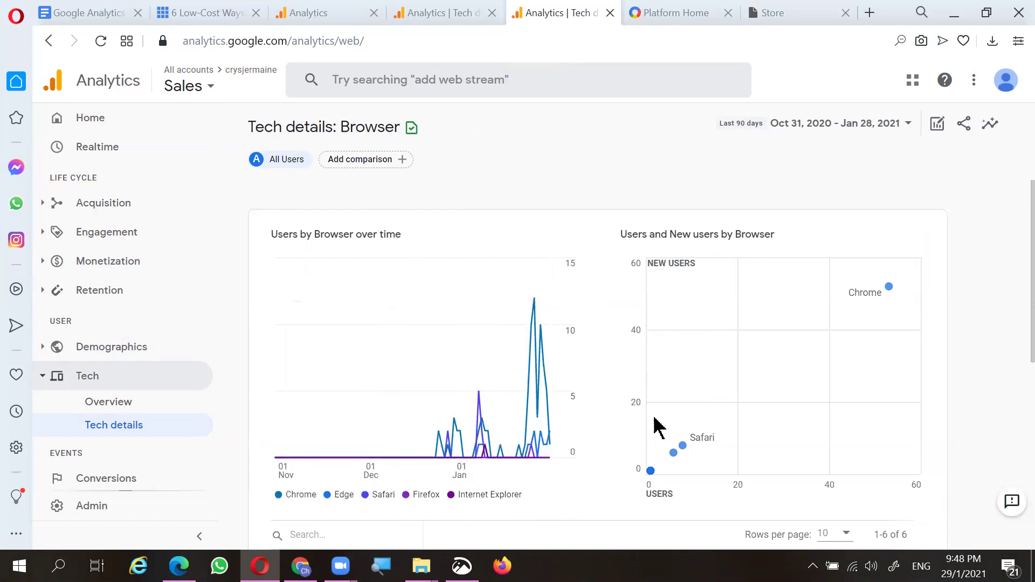
scroll(655, 426, down, 6)
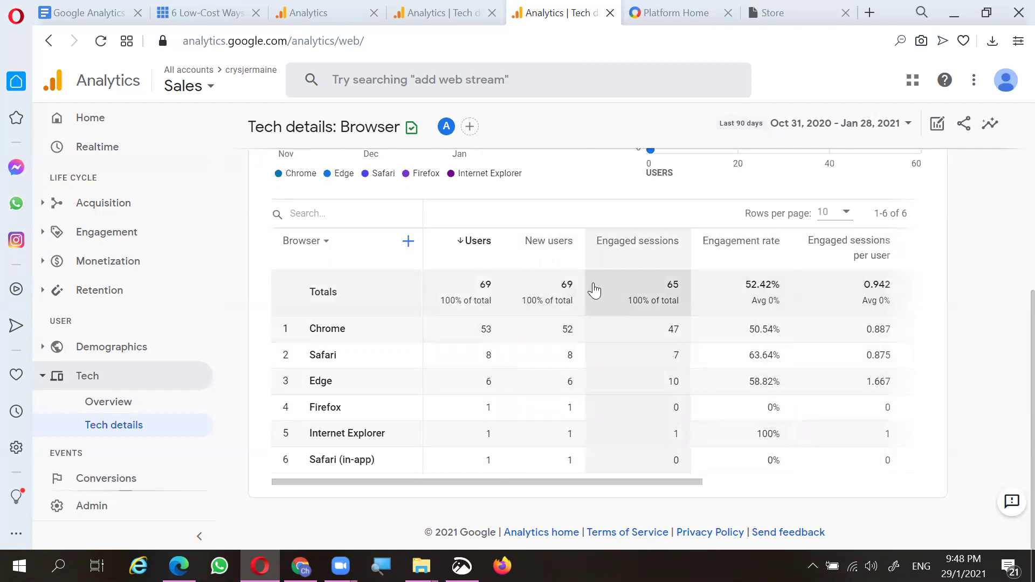
scroll(474, 310, up, 6)
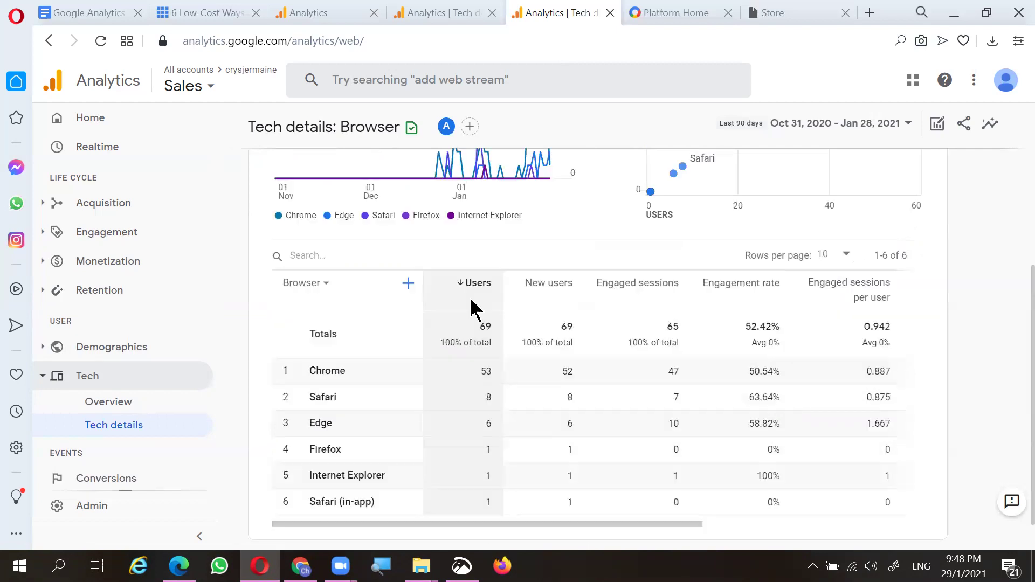
scroll(468, 303, down, 6)
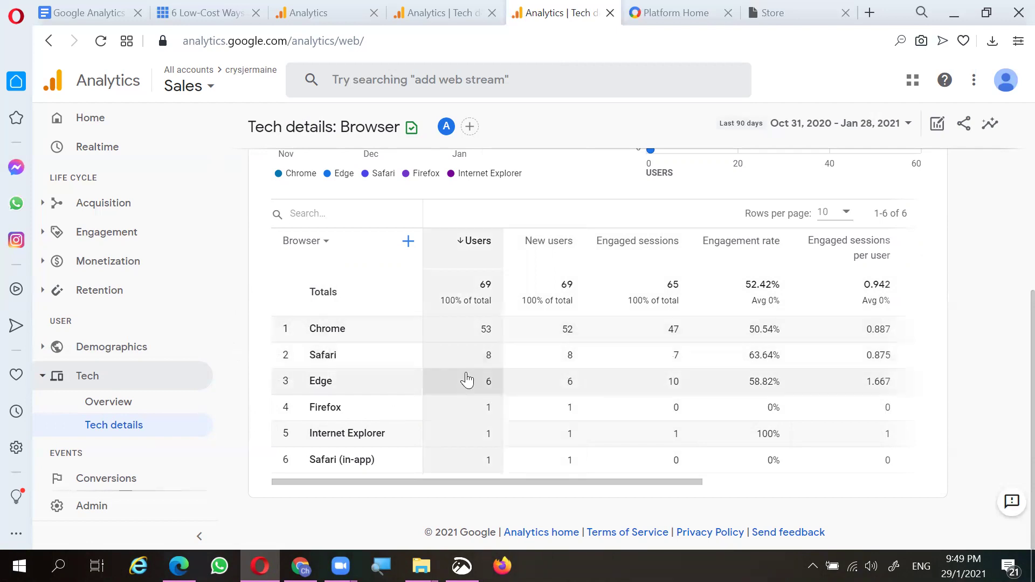
scroll(444, 363, up, 2)
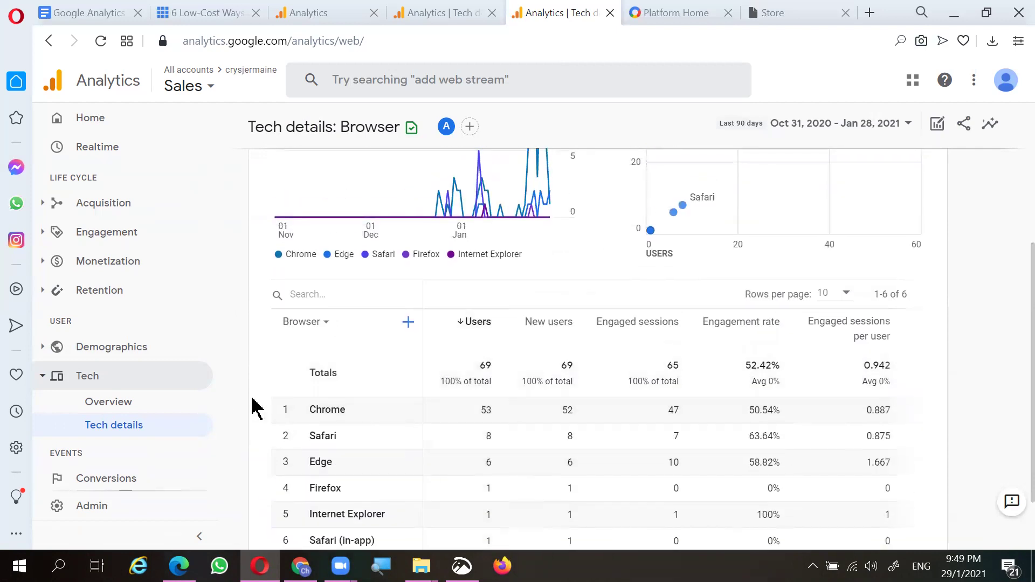
Open the Tech overview and inspect the user counts by platform / device category and by operating system
click(114, 402)
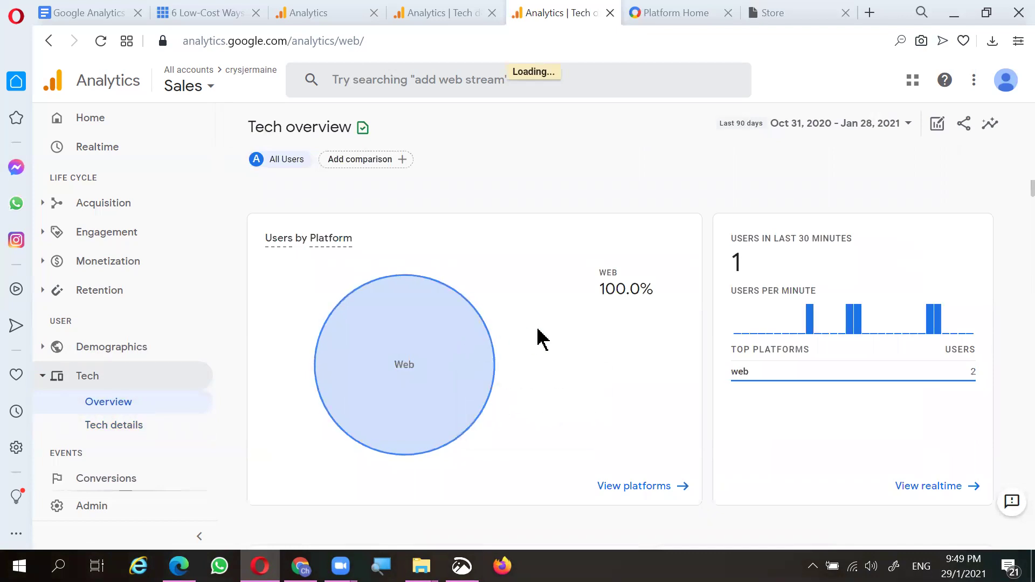
scroll(582, 334, down, 3)
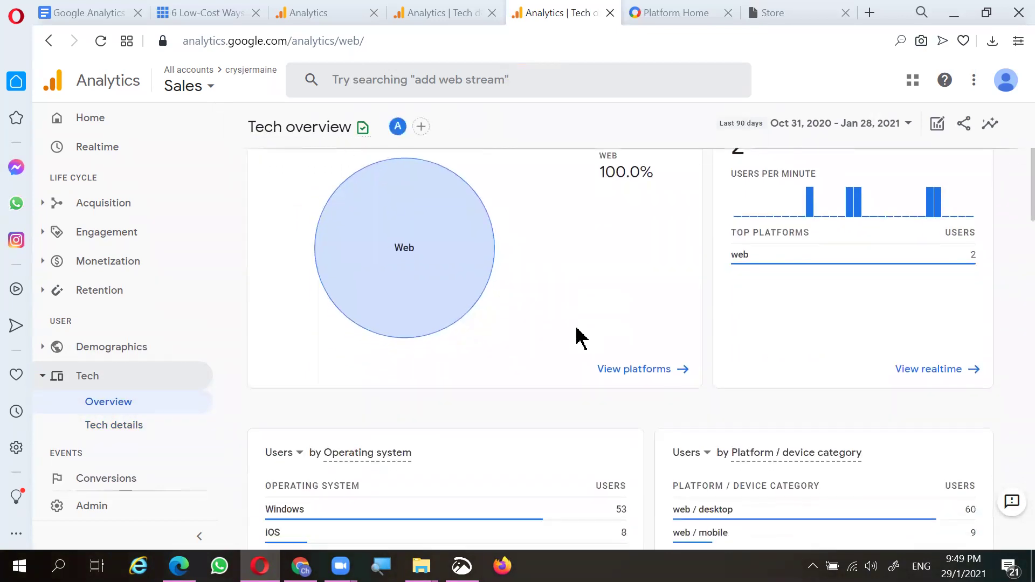
scroll(576, 334, up, 1)
scroll(573, 332, down, 1)
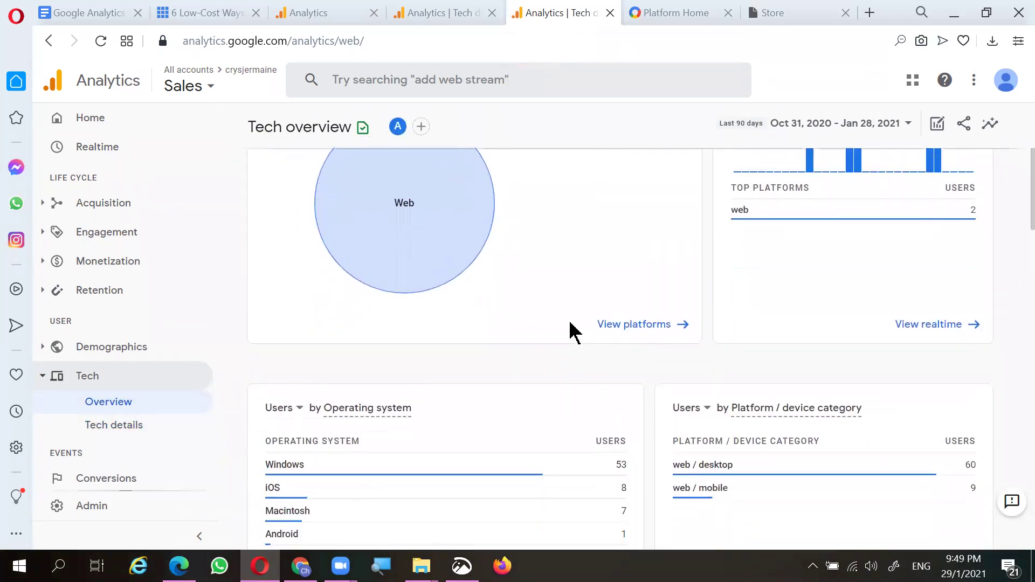
scroll(570, 322, down, 1)
mouse_move(677, 398)
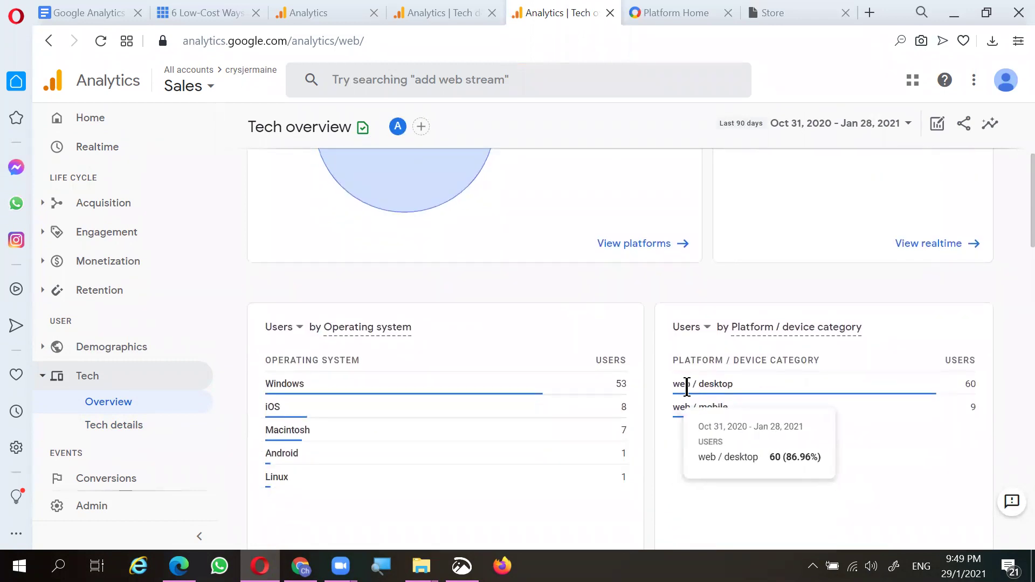
mouse_move(813, 414)
mouse_move(978, 412)
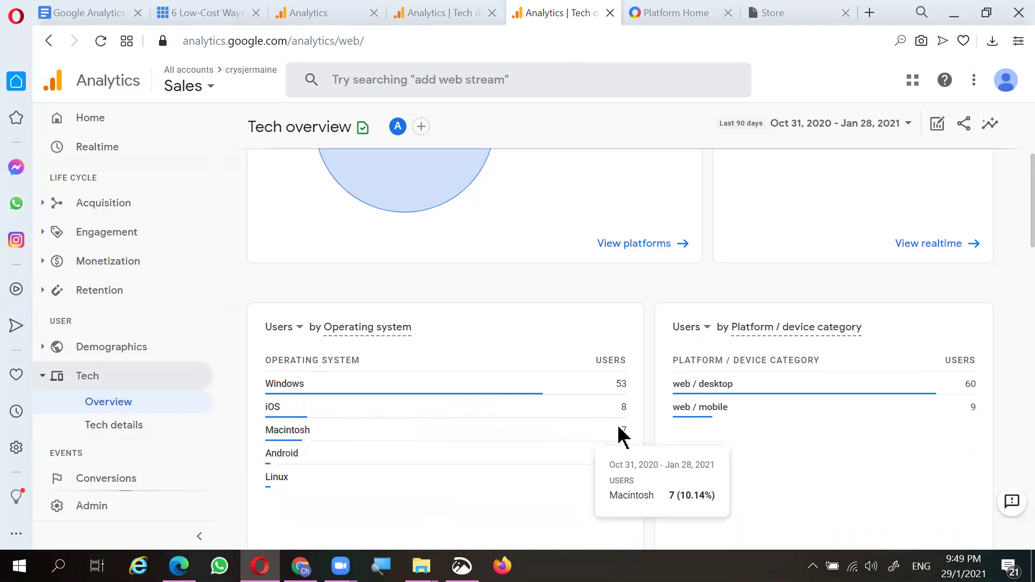
mouse_move(613, 405)
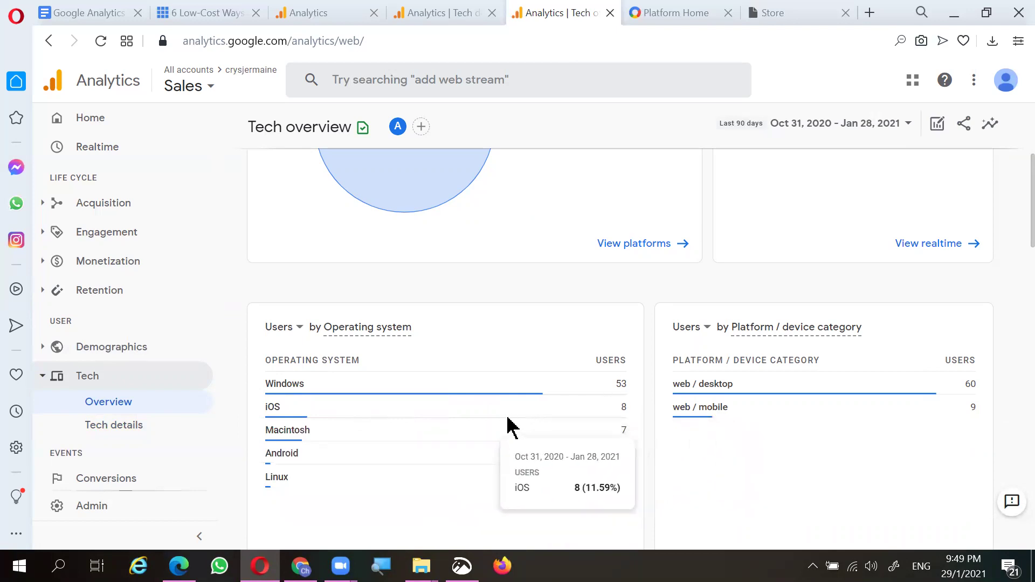
Examine the Tech overview's user breakdowns by operating system, browser, device category and screen resolution, down to the app release and stability cards
mouse_move(344, 435)
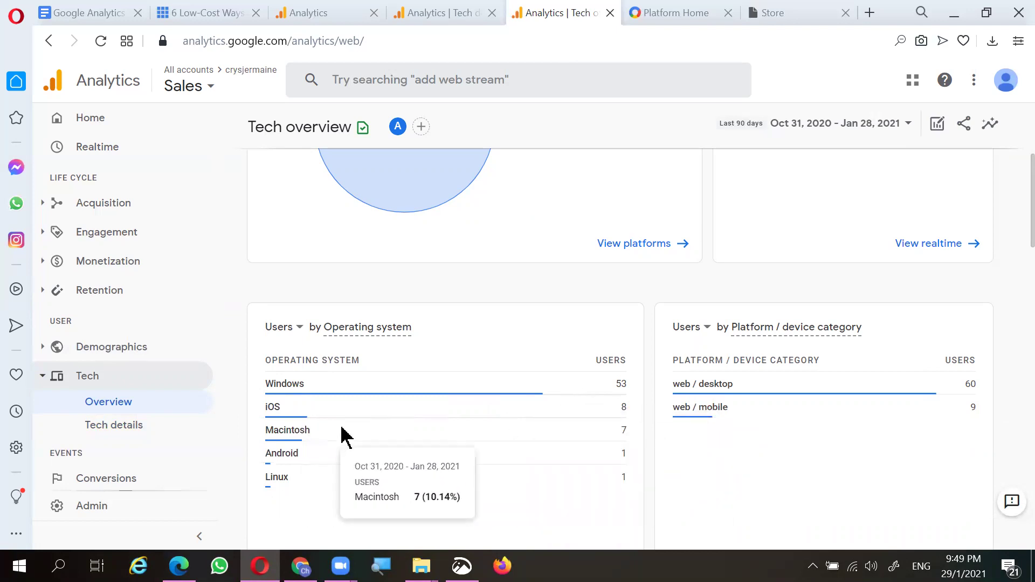
scroll(344, 434, down, 7)
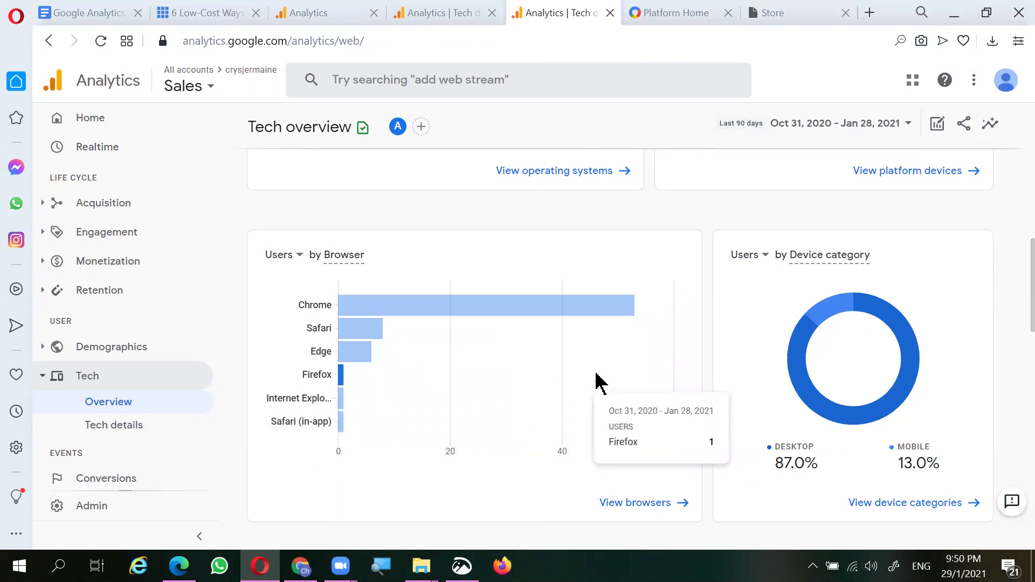
scroll(595, 386, down, 3)
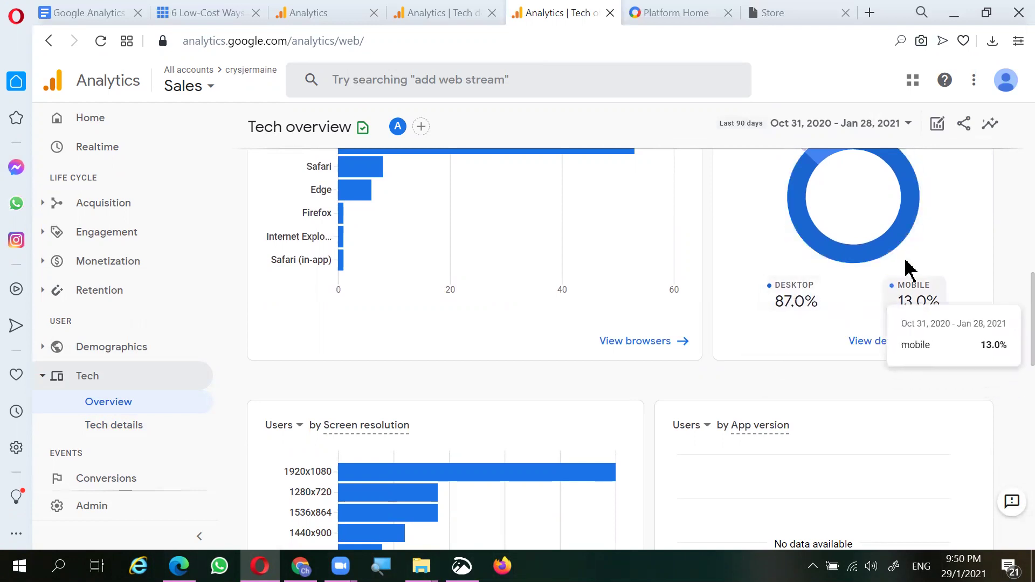
scroll(59, 454, down, 2)
scroll(490, 353, down, 2)
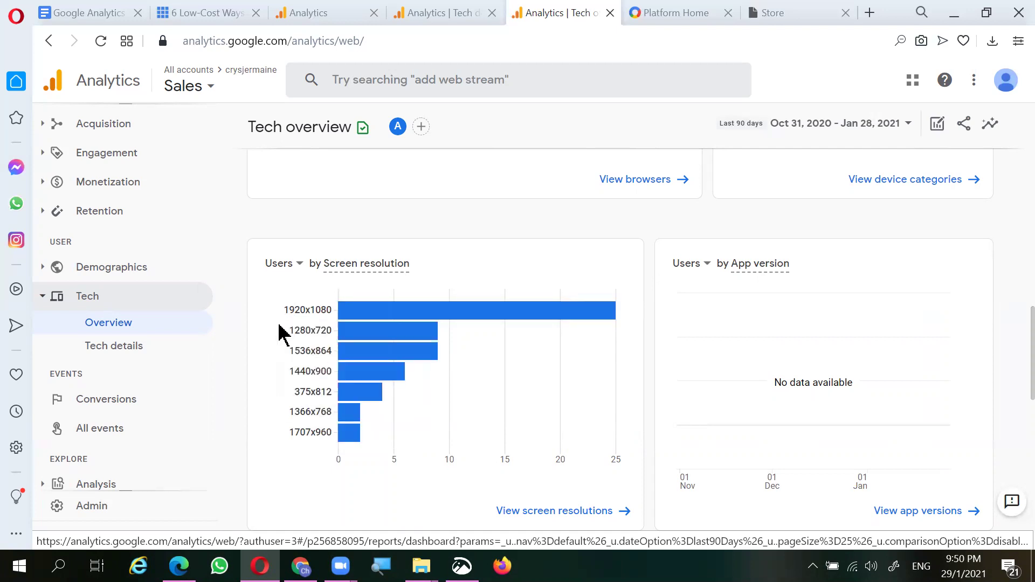
mouse_move(297, 350)
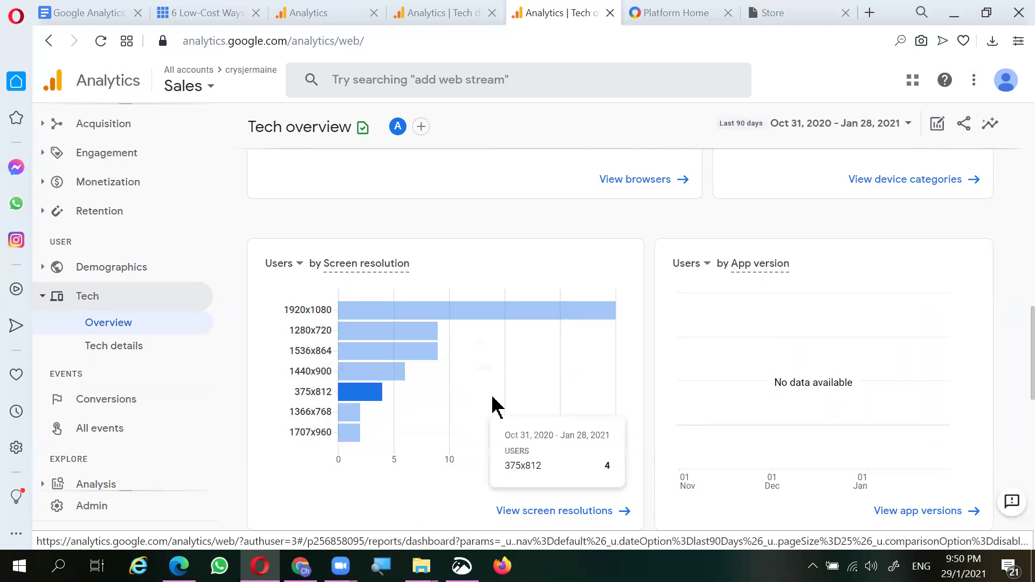
scroll(482, 367, down, 5)
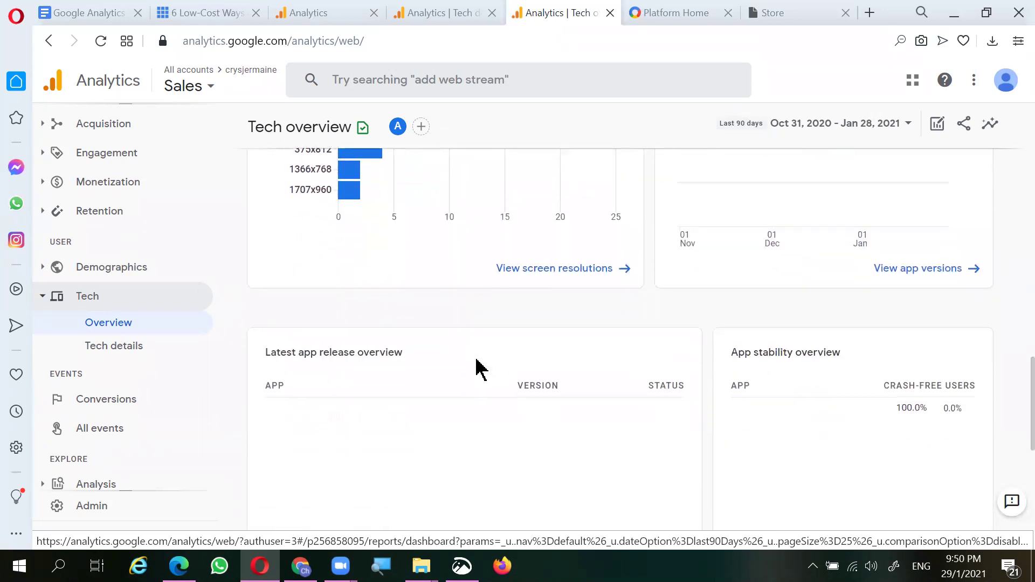
scroll(476, 367, up, 1)
scroll(464, 363, up, 4)
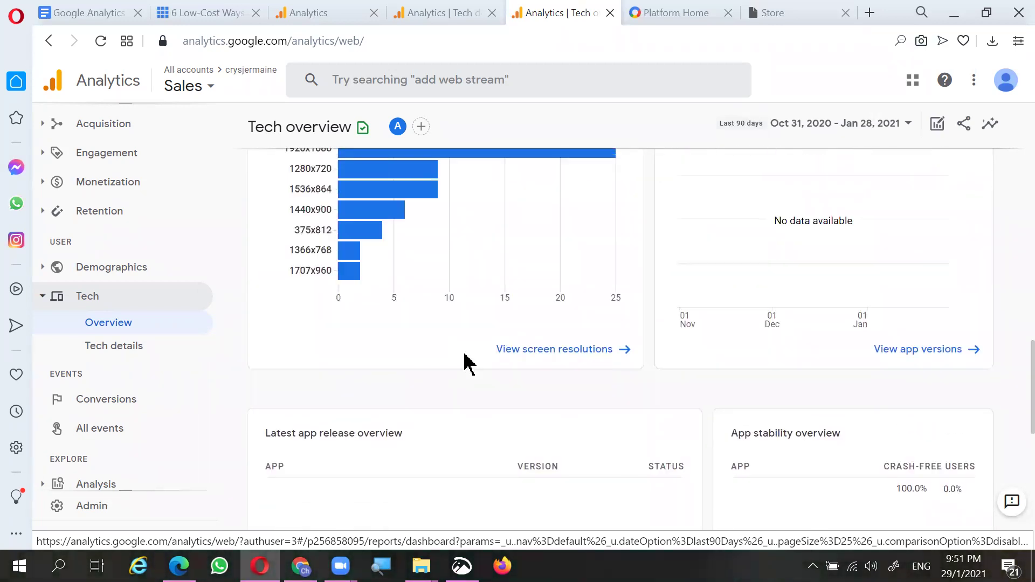